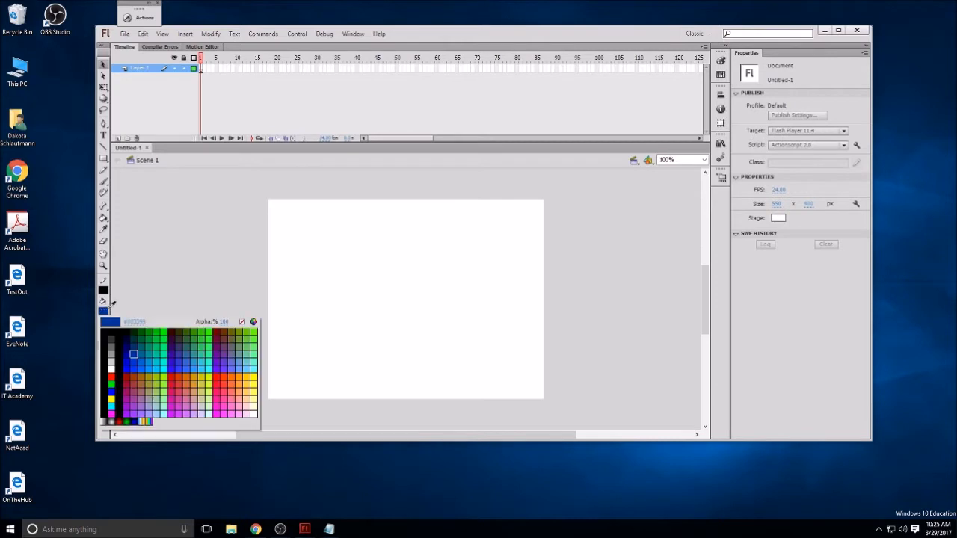
# Draw a black-filled rectangle about 51 by 433 px covering the stage's left edge
pyautogui.click(113, 331)
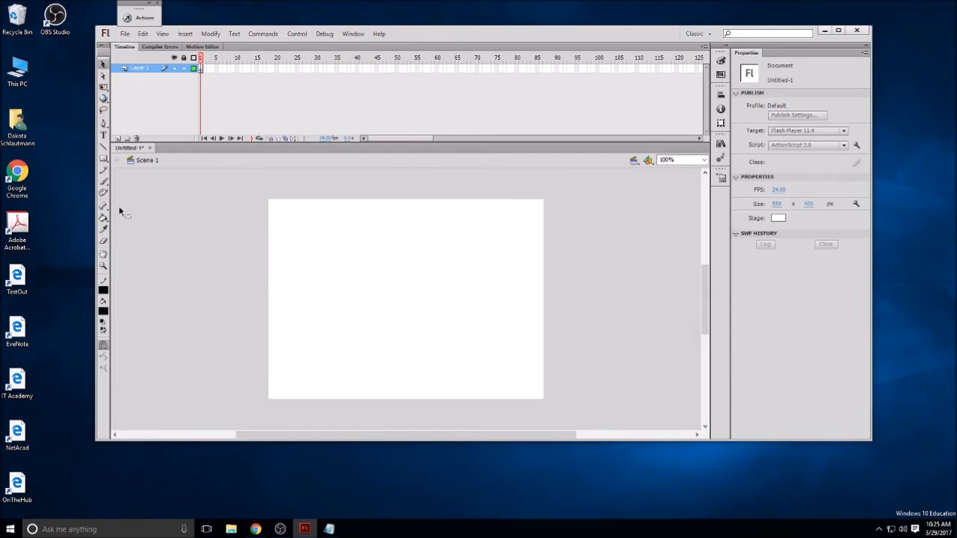
pyautogui.click(103, 159)
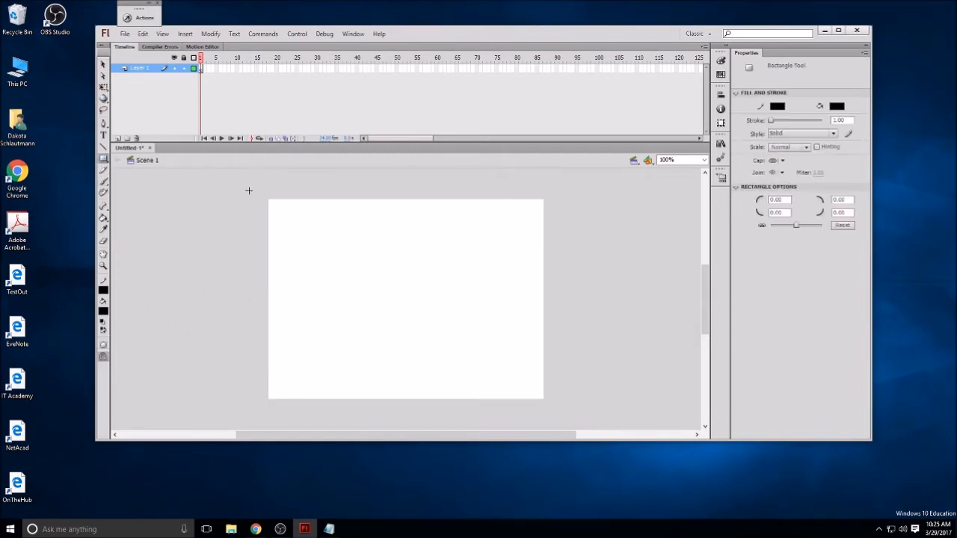
pyautogui.moveTo(255, 191); pyautogui.dragTo(282, 407)
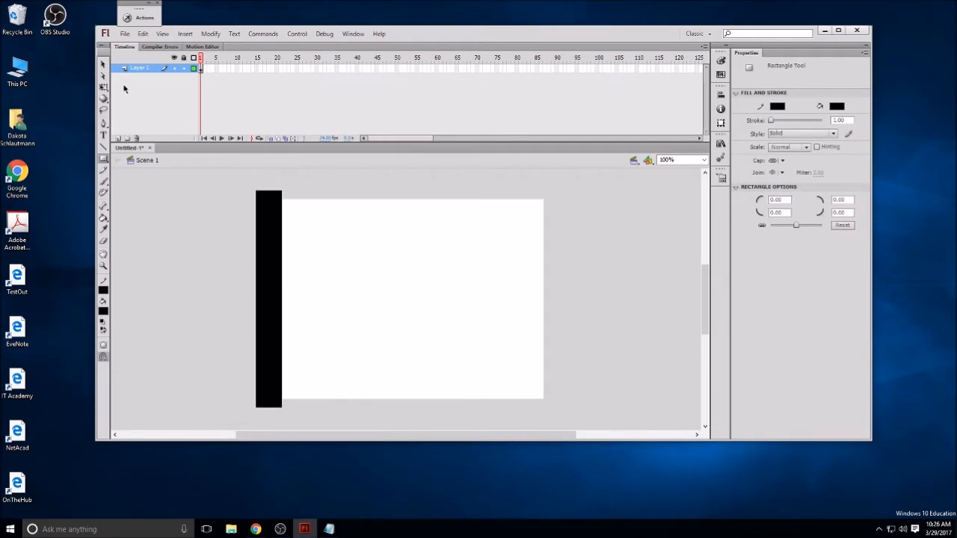
# Copy the black bar's fill from the stage's left edge and place the duplicate over the right edge
pyautogui.click(103, 64)
pyautogui.click(261, 275)
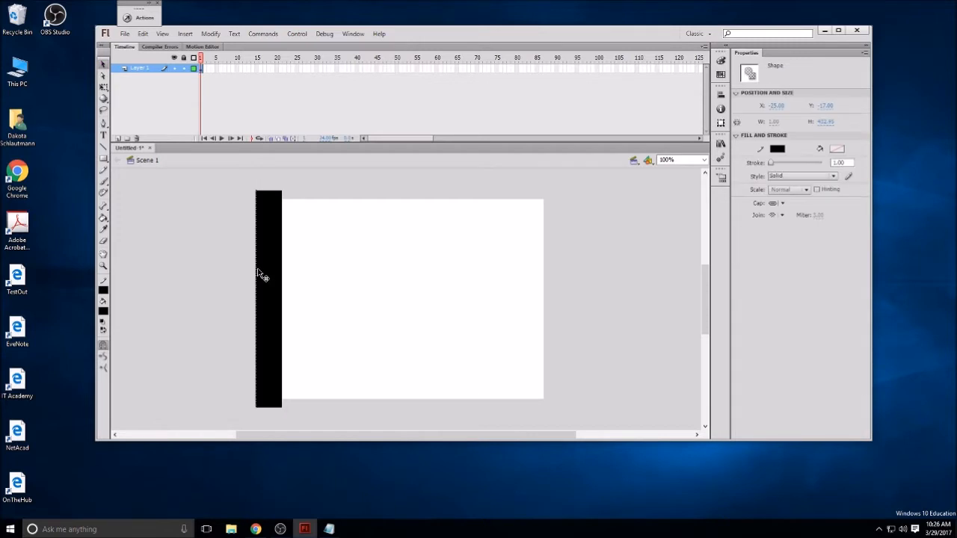
pyautogui.click(262, 275)
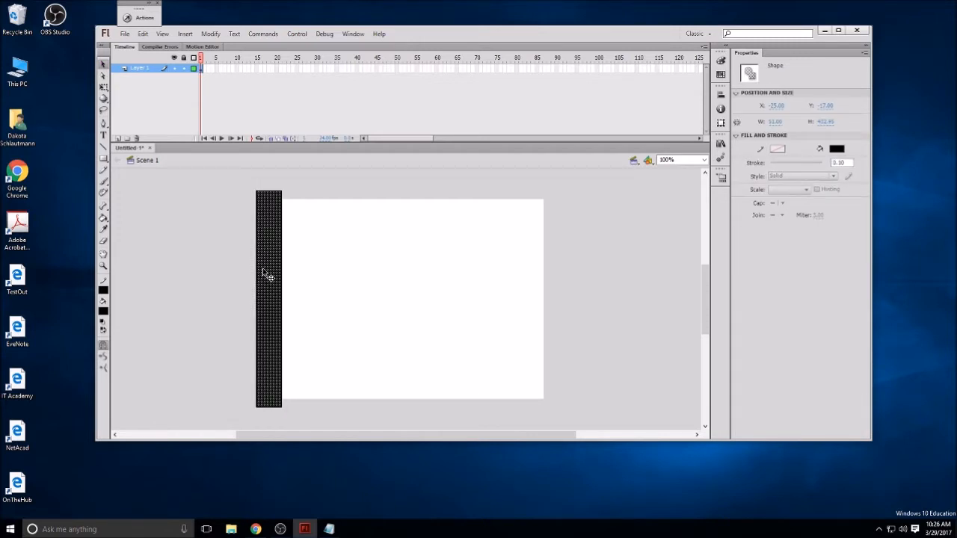
pyautogui.click(447, 281)
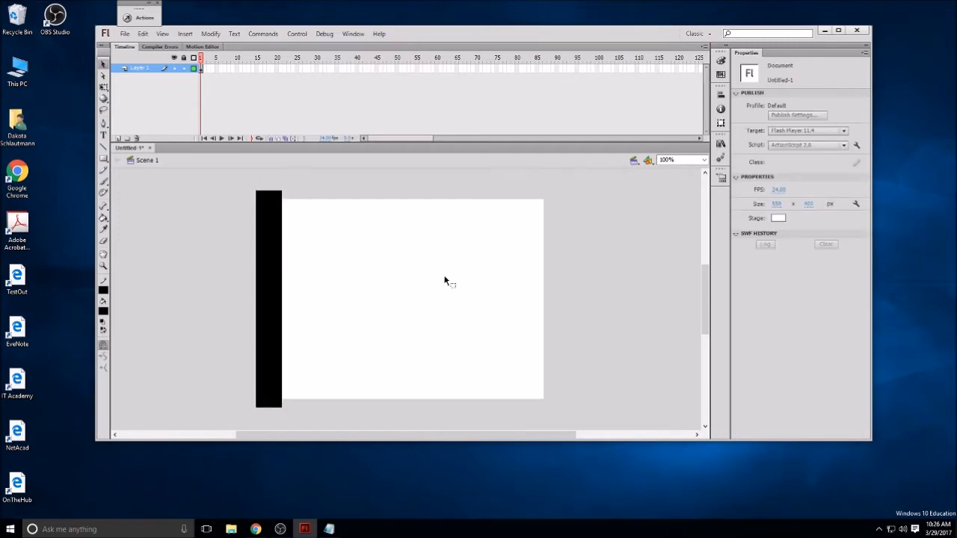
pyautogui.hotkey('ctrl', 'v')
pyautogui.moveTo(407, 303); pyautogui.dragTo(538, 293)
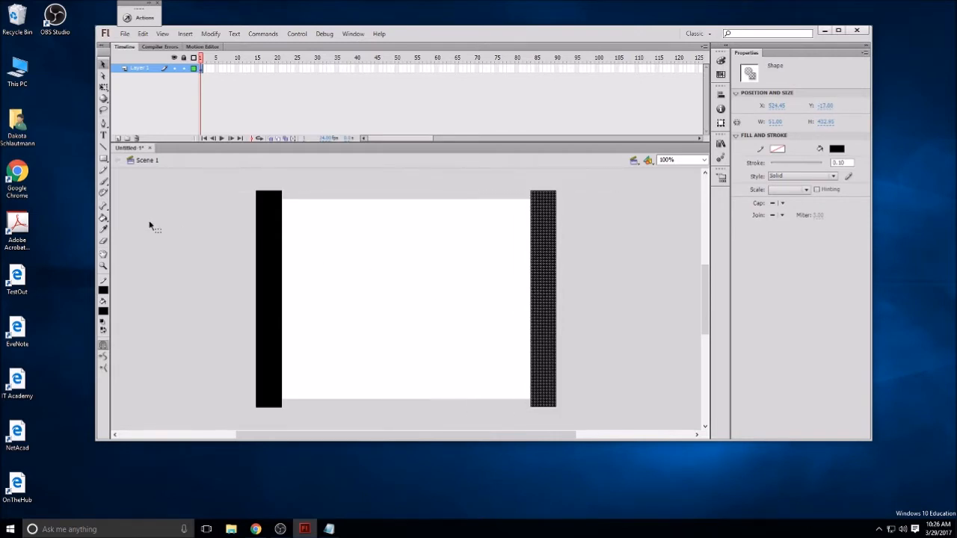
# Draw a black bar about 600 by 40 px across the stage's top edge and place a copy along the bottom edge
pyautogui.click(103, 159)
pyautogui.moveTo(255, 191); pyautogui.dragTo(555, 212)
pyautogui.click(106, 65)
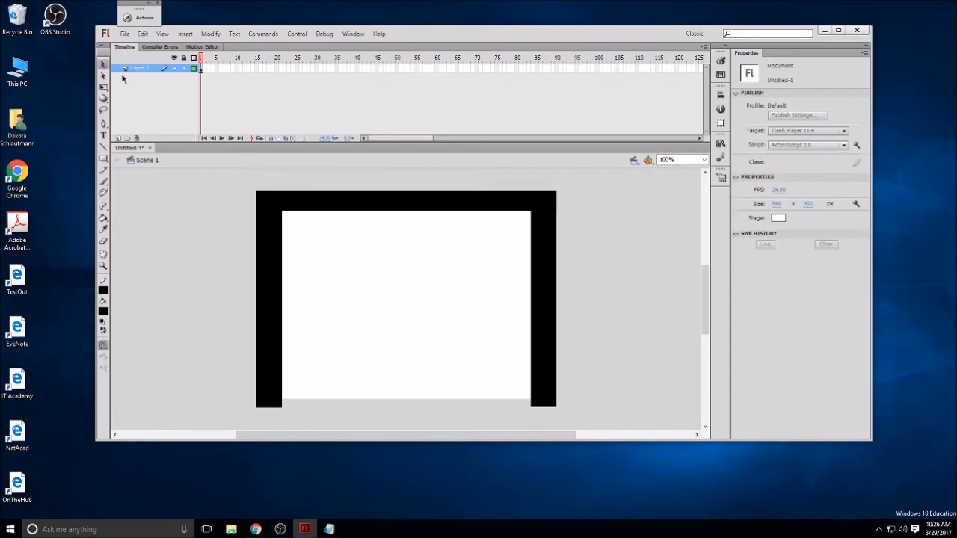
pyautogui.click(328, 194)
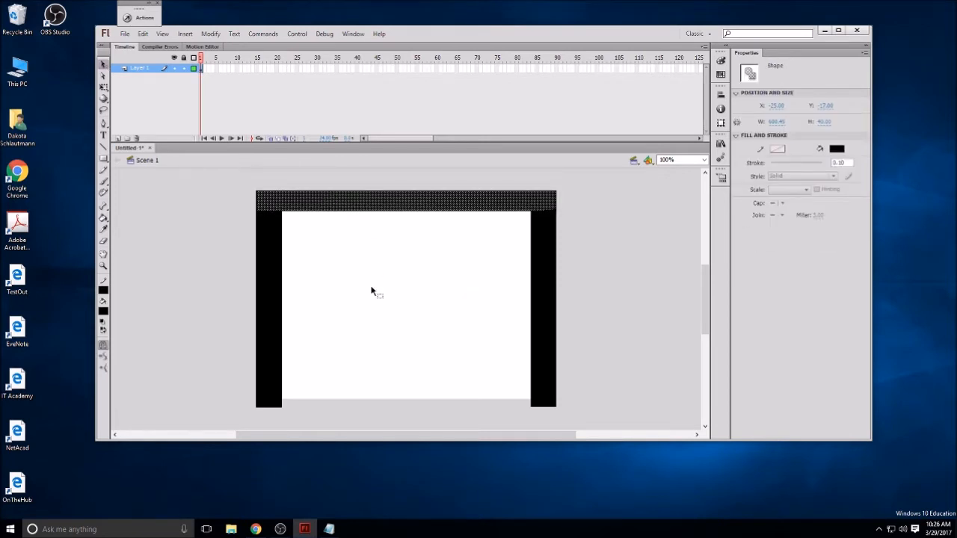
pyautogui.click(390, 301)
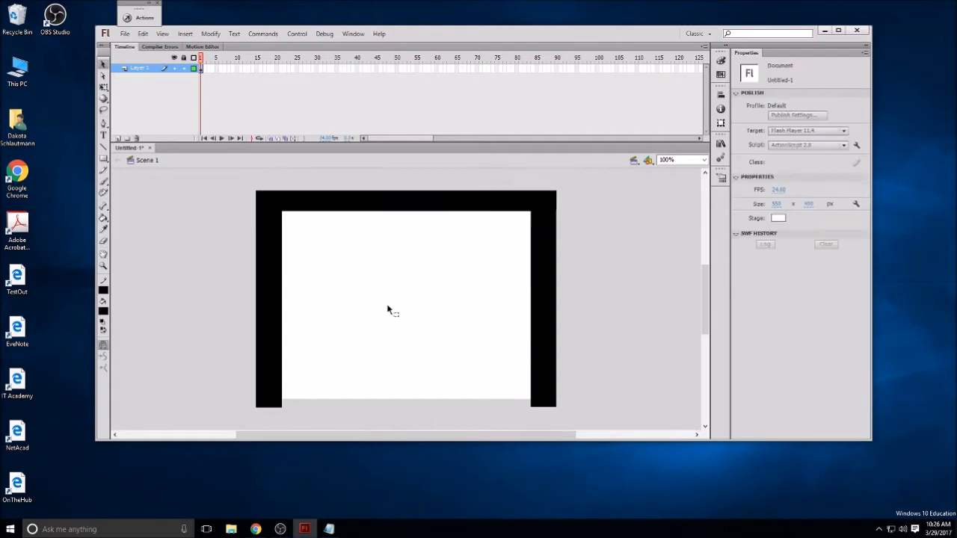
pyautogui.hotkey('ctrl', 'v')
pyautogui.moveTo(385, 302); pyautogui.dragTo(381, 406)
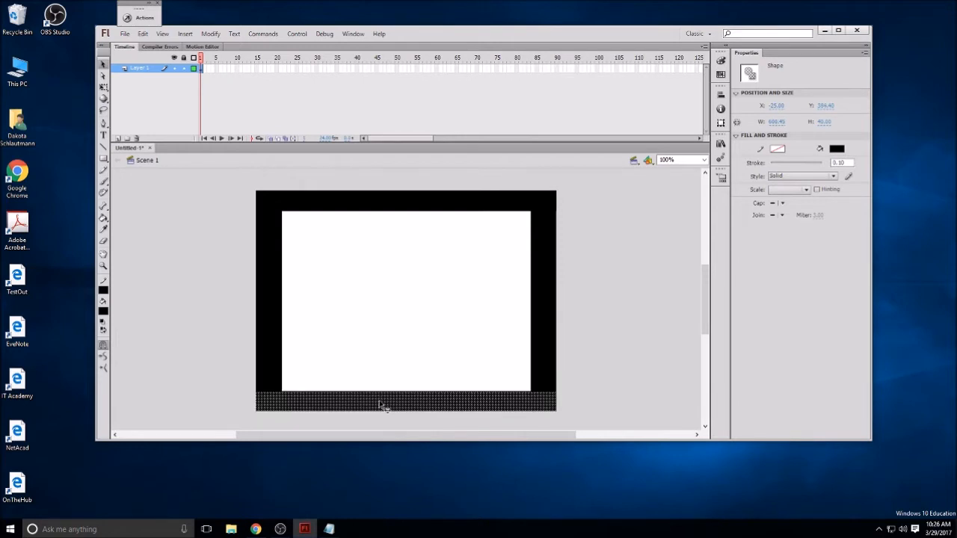
# Select all four black bars around the stage and group them into one frame
pyautogui.click(217, 305)
pyautogui.moveTo(225, 183); pyautogui.dragTo(563, 418)
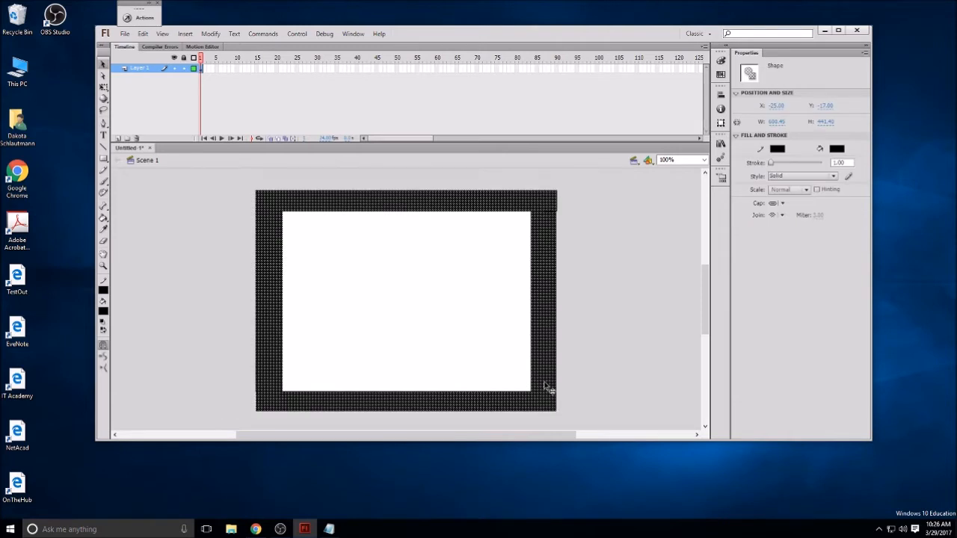
pyautogui.hotkey('ctrl', 'g')
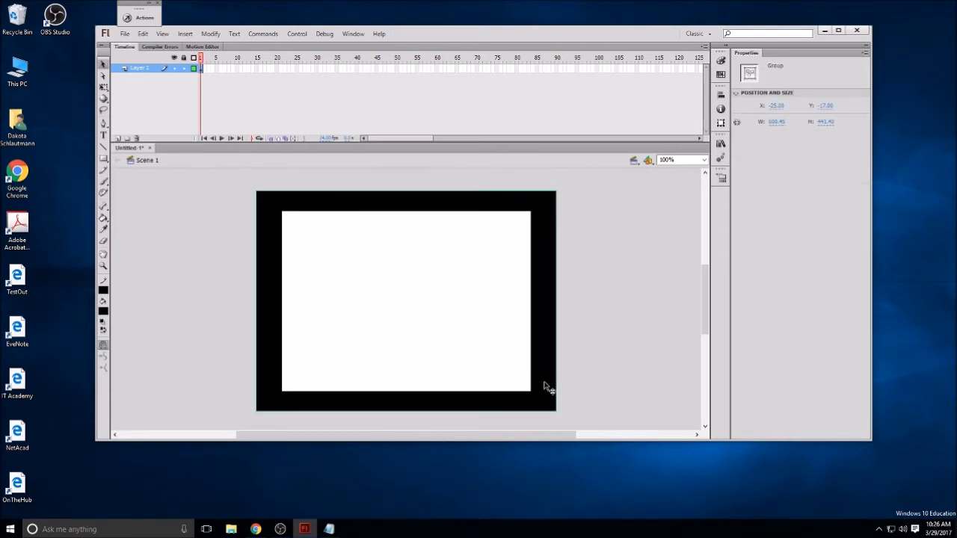
# Convert the grouped frame to a Movie Clip symbol with the default name and give it the instance name wall_1
pyautogui.rightClick(539, 336)
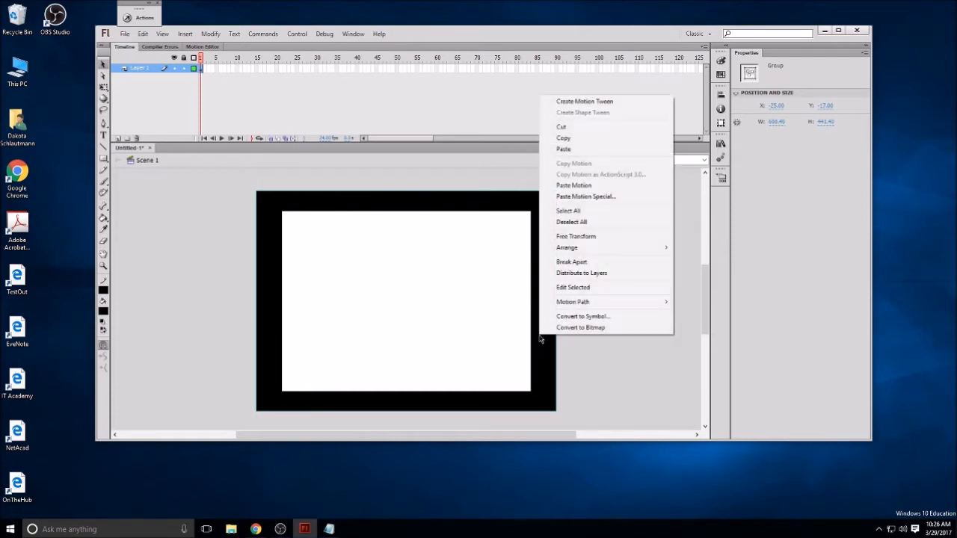
pyautogui.click(550, 317)
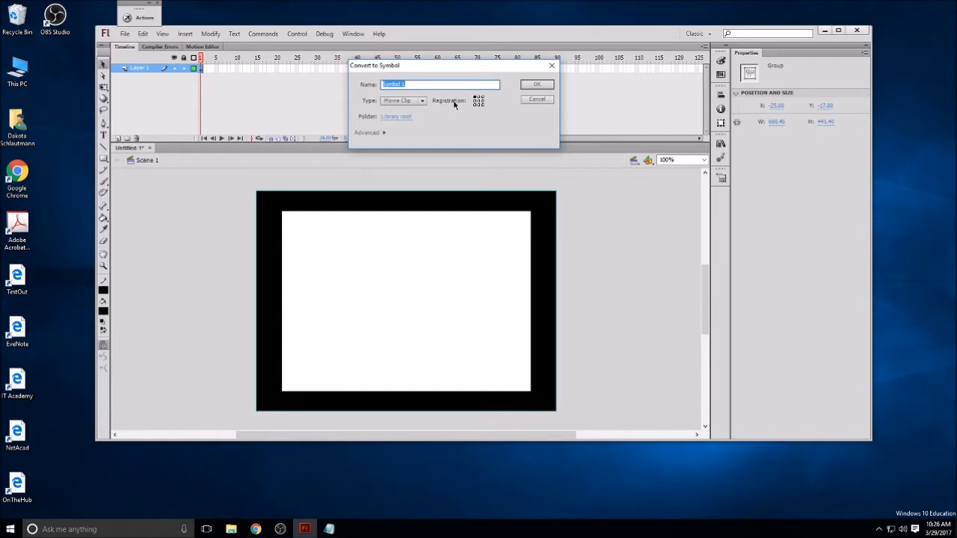
pyautogui.click(536, 85)
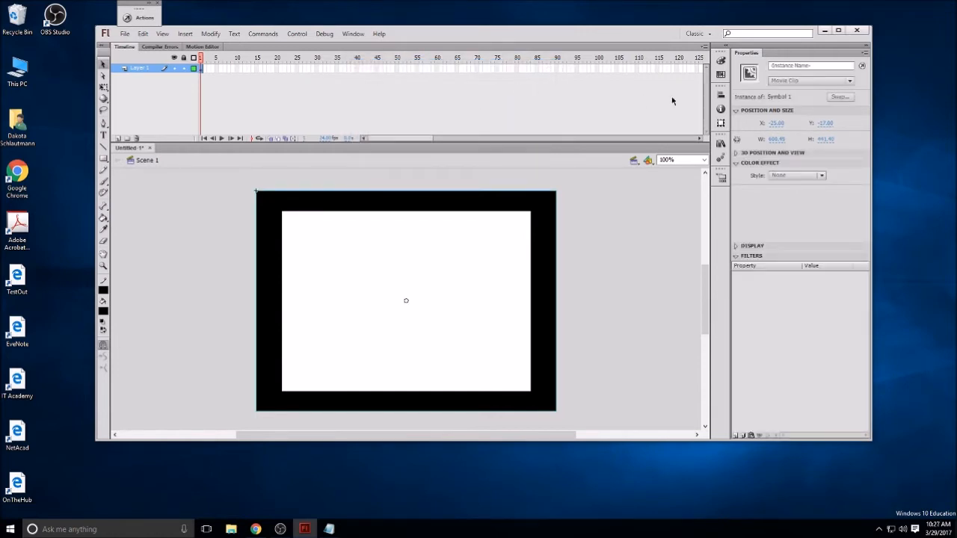
pyautogui.click(810, 67)
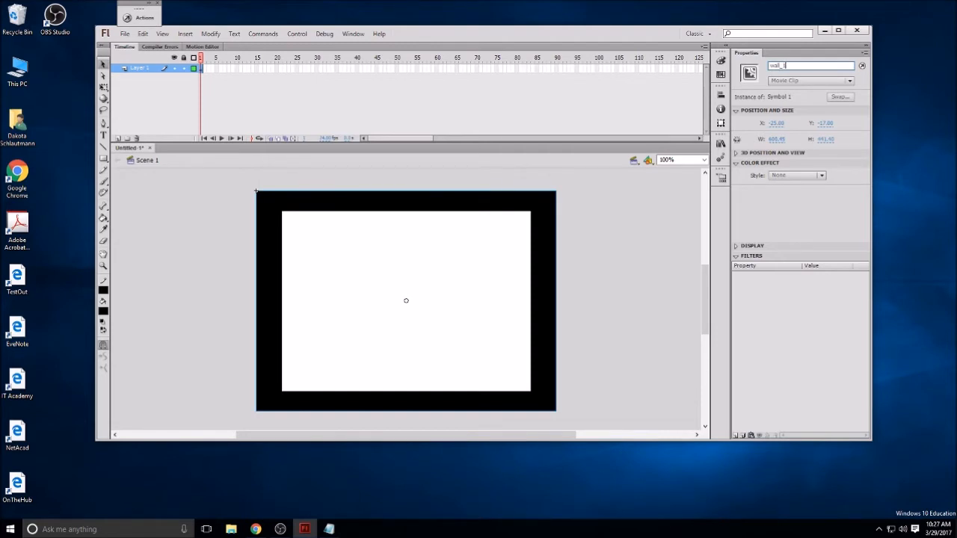
pyautogui.click(660, 267)
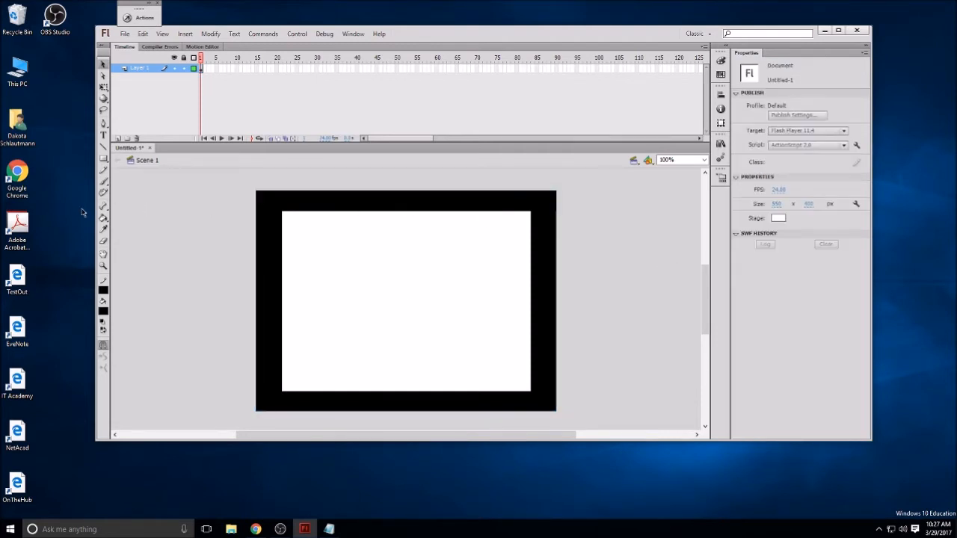
# Draw a blue-filled circle about 46 px in diameter inside the frame, near its upper-left corner
pyautogui.click(107, 161)
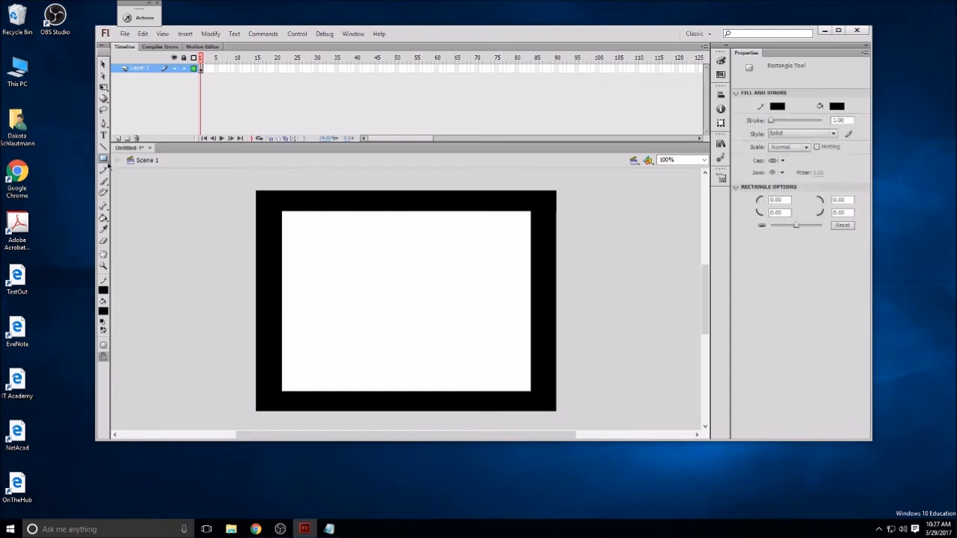
pyautogui.click(128, 170)
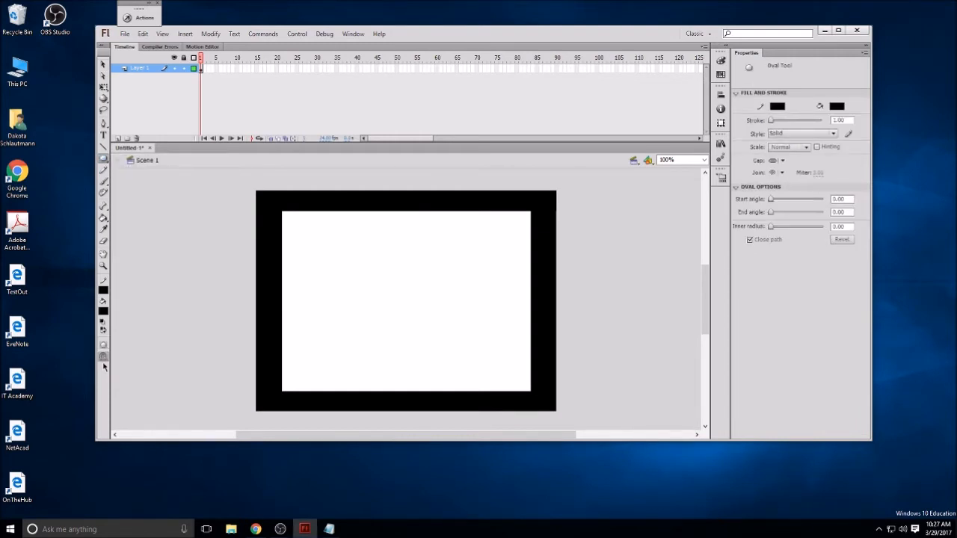
pyautogui.click(104, 311)
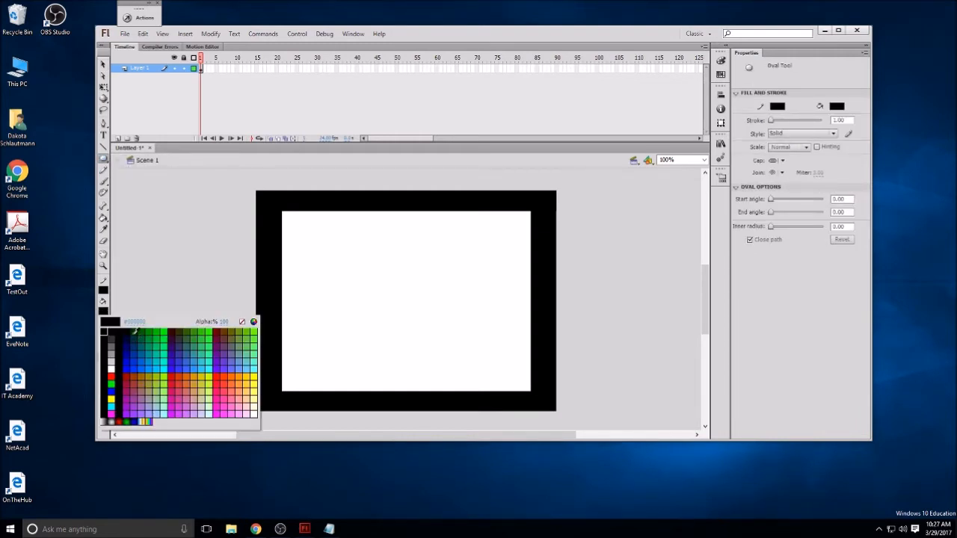
pyautogui.click(137, 359)
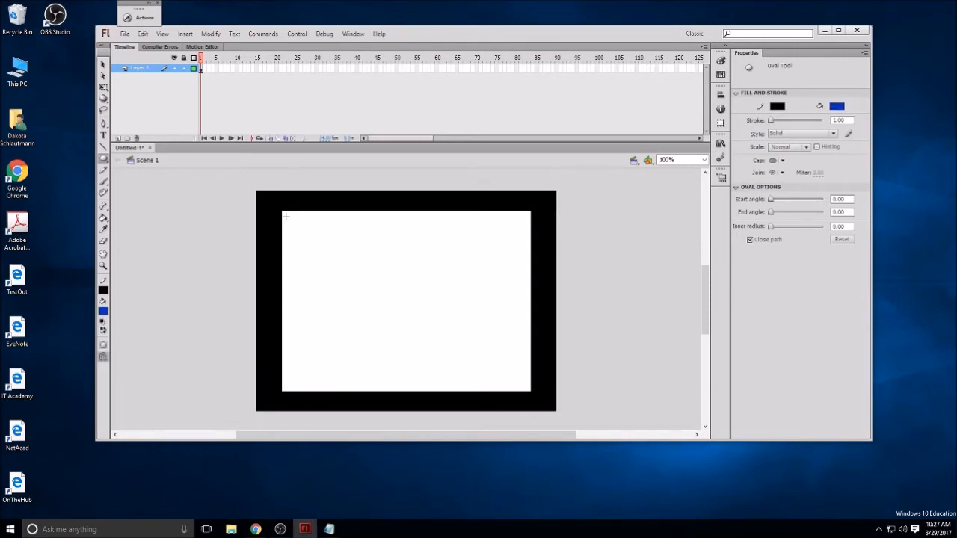
pyautogui.moveTo(296, 219); pyautogui.dragTo(317, 240)
pyautogui.moveTo(317, 240); pyautogui.dragTo(317, 240)
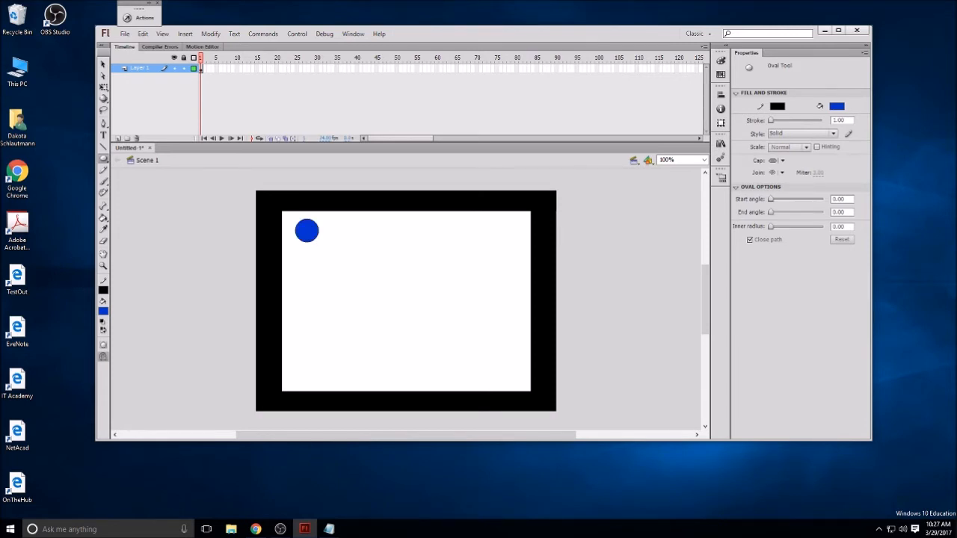
# Select the blue circle's fill and outline and group them
pyautogui.click(103, 64)
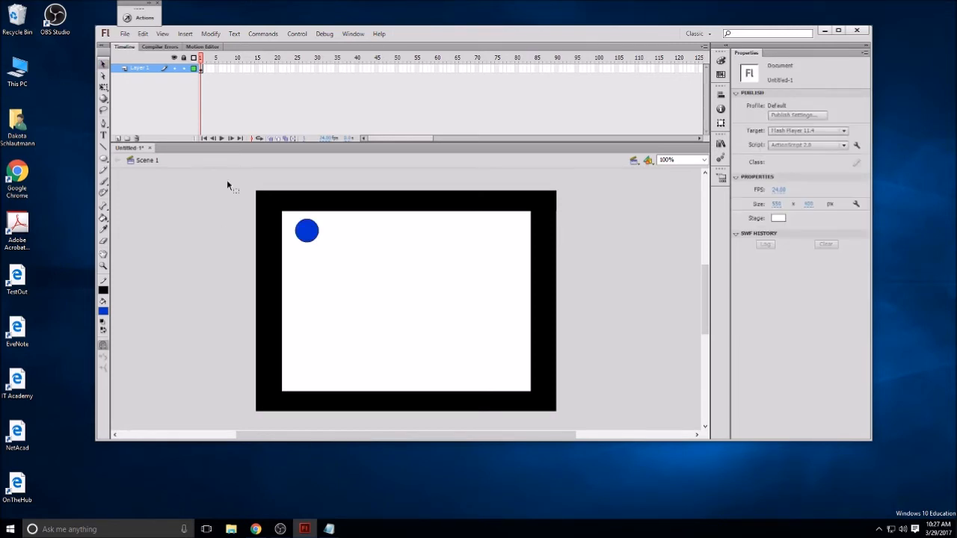
pyautogui.moveTo(293, 208); pyautogui.dragTo(288, 246)
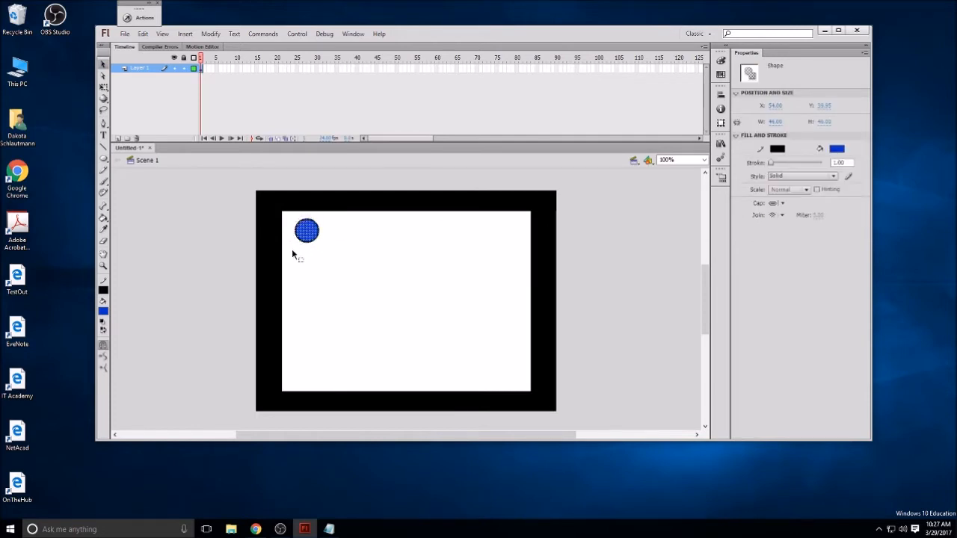
pyautogui.hotkey('ctrl', 'g')
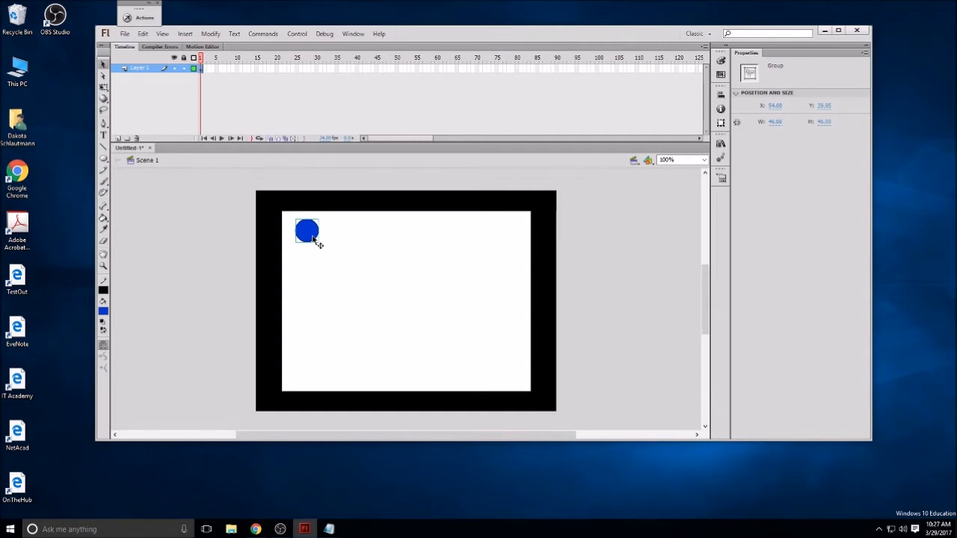
# Convert the circle group to a Movie Clip symbol with the default name and give it the instance name hero
pyautogui.rightClick(313, 239)
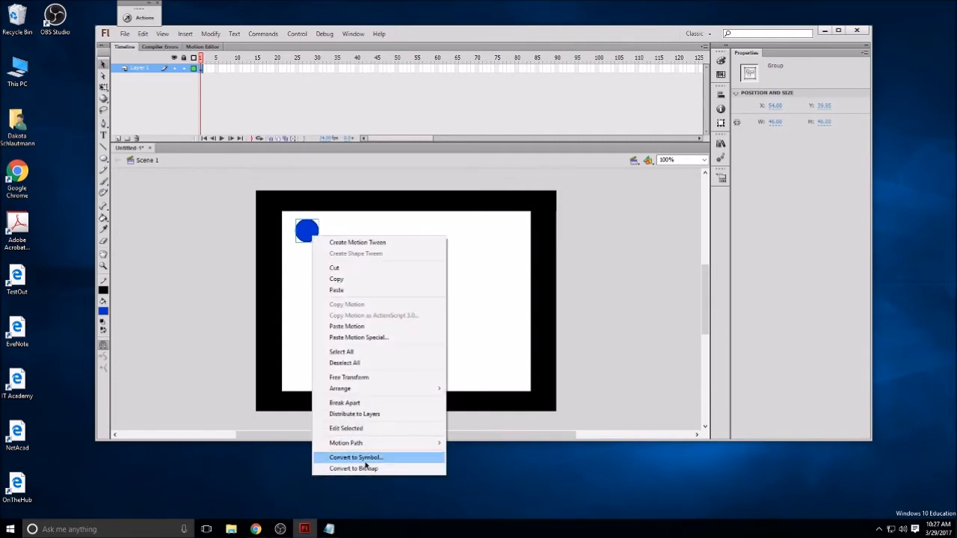
pyautogui.click(365, 459)
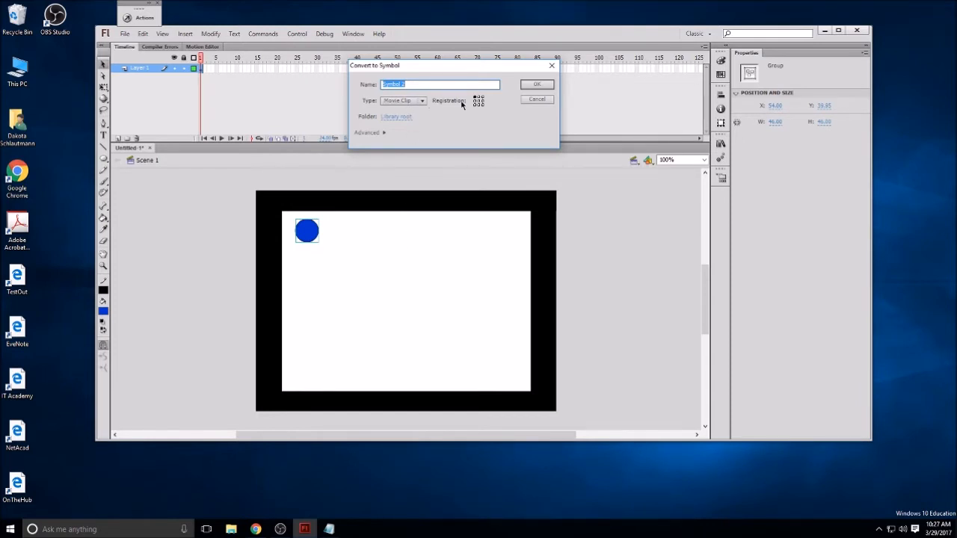
pyautogui.click(526, 86)
pyautogui.click(795, 65)
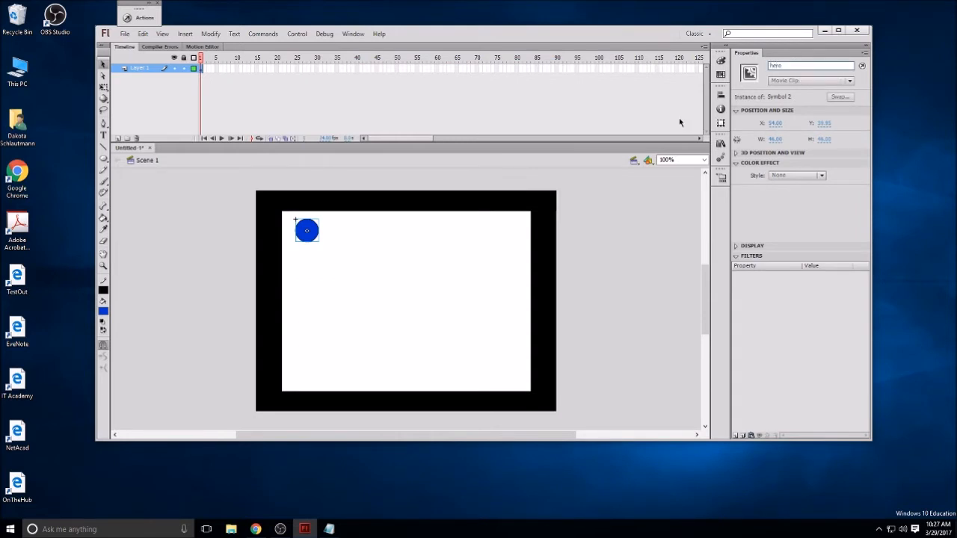
pyautogui.click(441, 246)
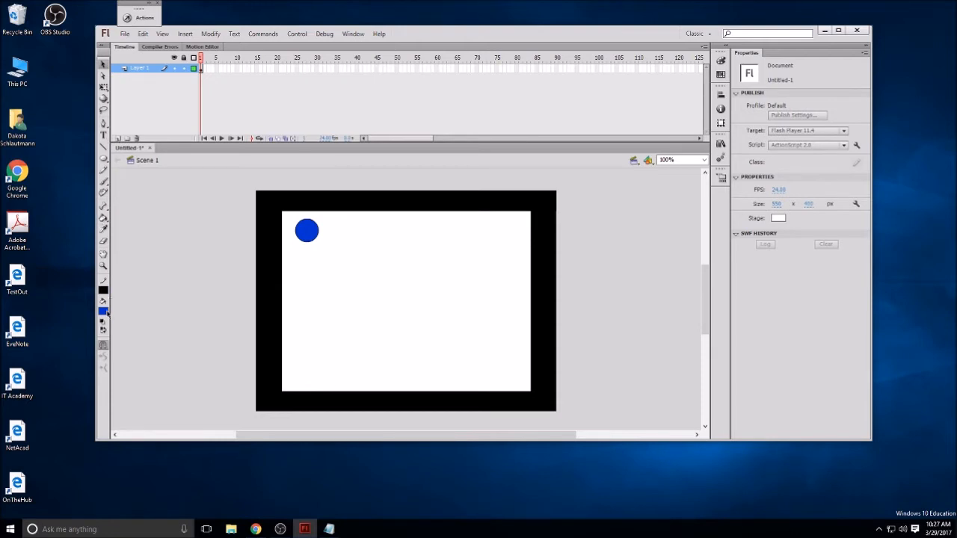
# Draw a black-filled vertical rectangle about 49 by 109 px across the middle of the frame's top bar
pyautogui.click(104, 311)
pyautogui.click(110, 326)
pyautogui.click(104, 158)
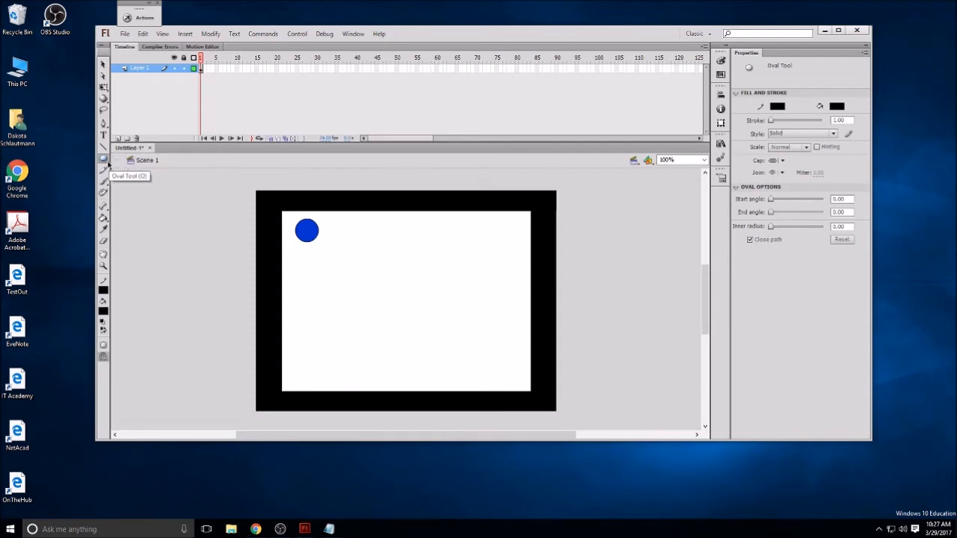
pyautogui.click(106, 161)
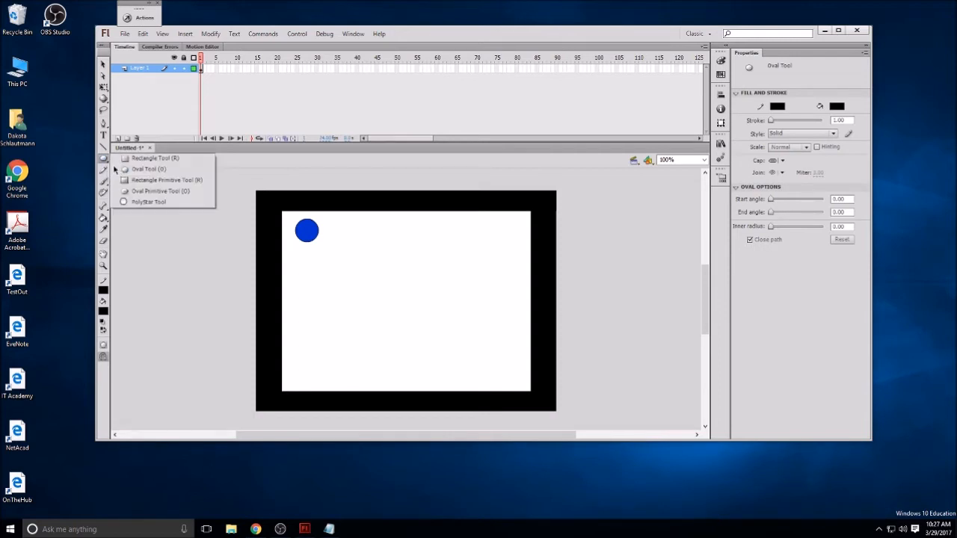
pyautogui.click(127, 162)
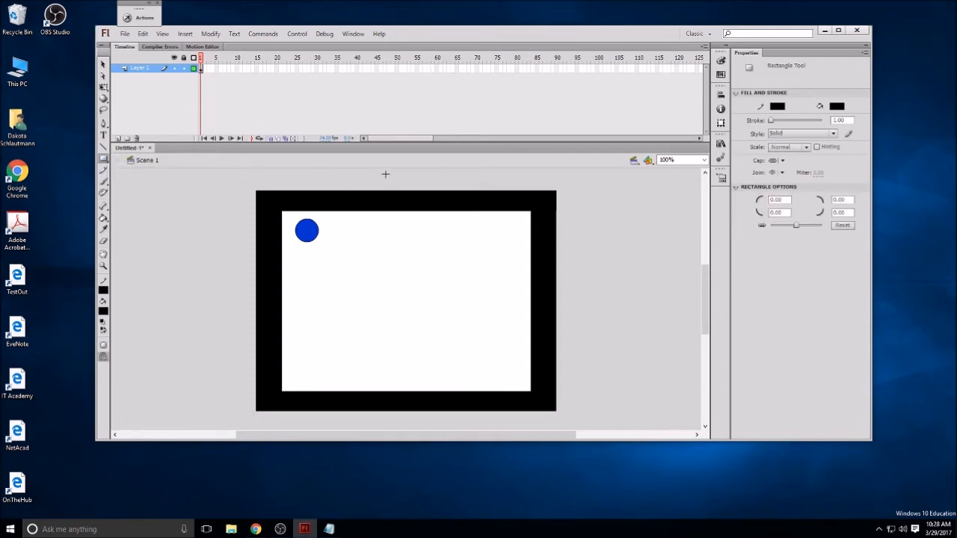
pyautogui.moveTo(385, 174); pyautogui.dragTo(410, 229)
# Select the new vertical black block's fill and group it
pyautogui.click(103, 66)
pyautogui.click(402, 186)
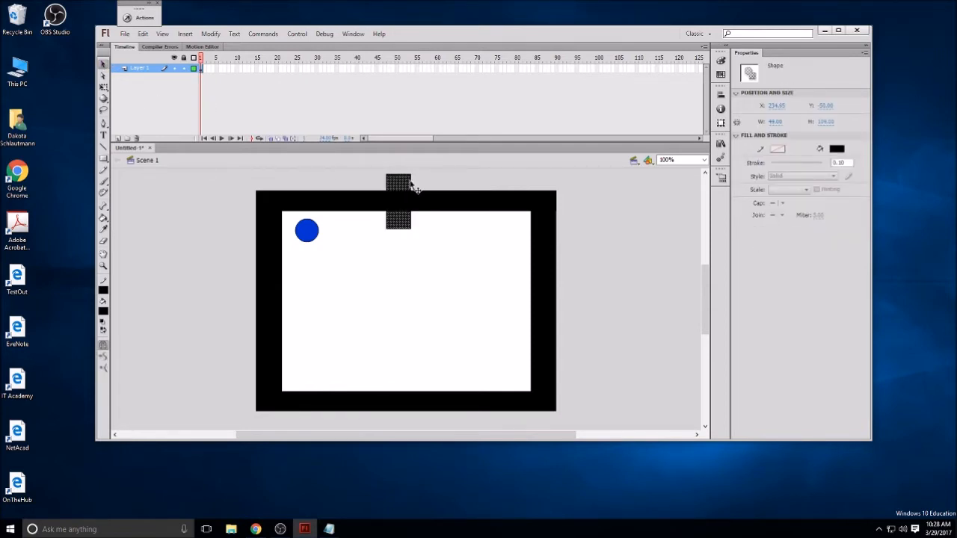
pyautogui.hotkey('ctrl', 'g')
# Convert the vertical block group to a Movie Clip symbol with the default name and give it the instance name wall_2
pyautogui.rightClick(400, 195)
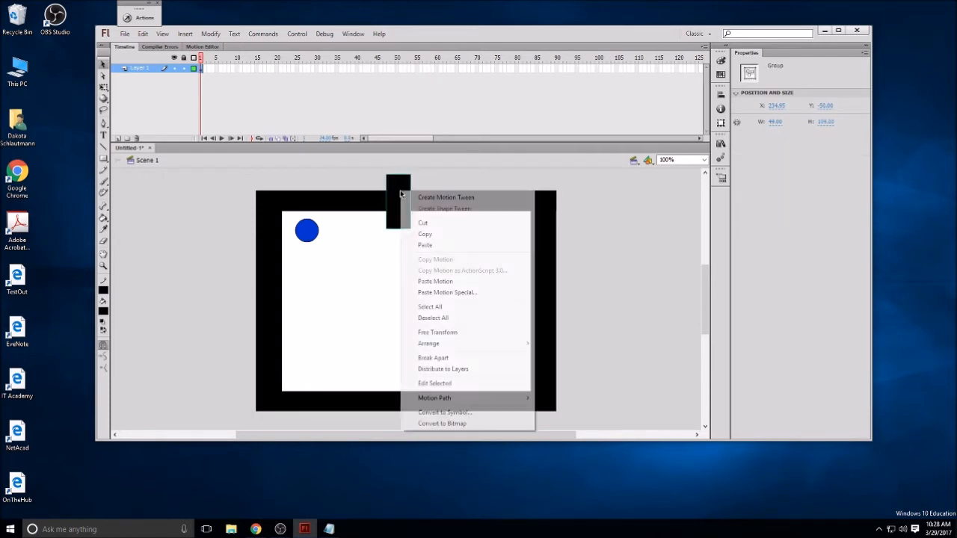
pyautogui.click(434, 414)
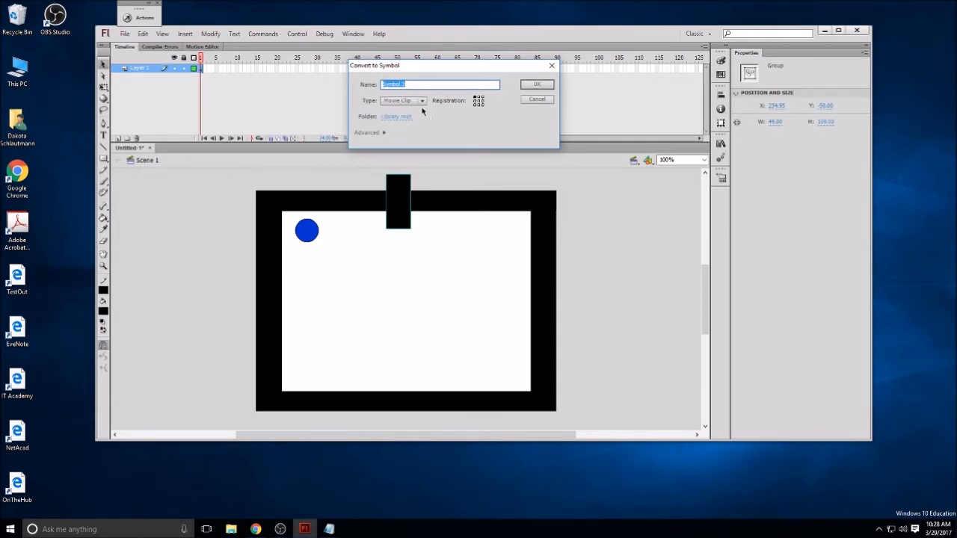
pyautogui.click(536, 84)
pyautogui.click(788, 68)
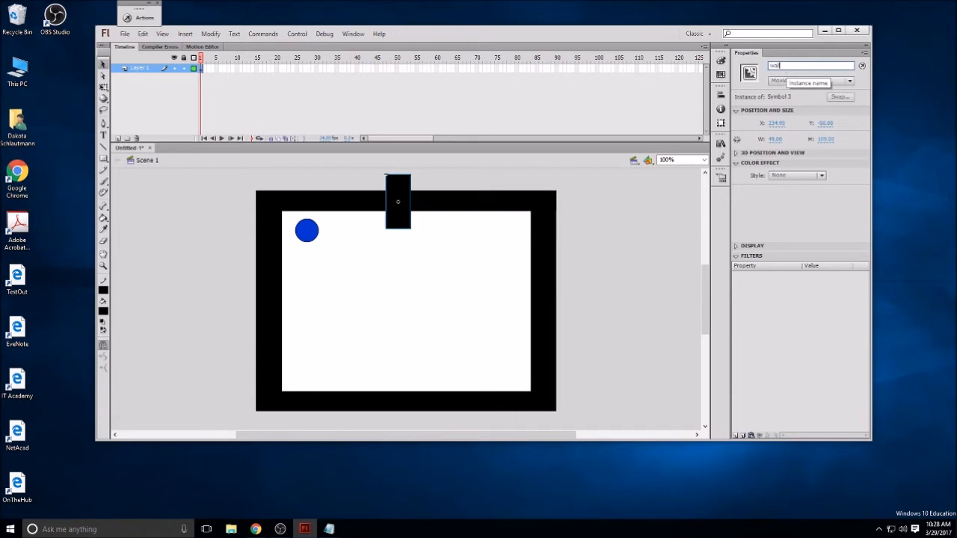
pyautogui.click(607, 228)
# Cut the leftover outline behind the wall_2 block and reposition the block across the frame's top bar
pyautogui.moveTo(399, 210); pyautogui.dragTo(419, 221)
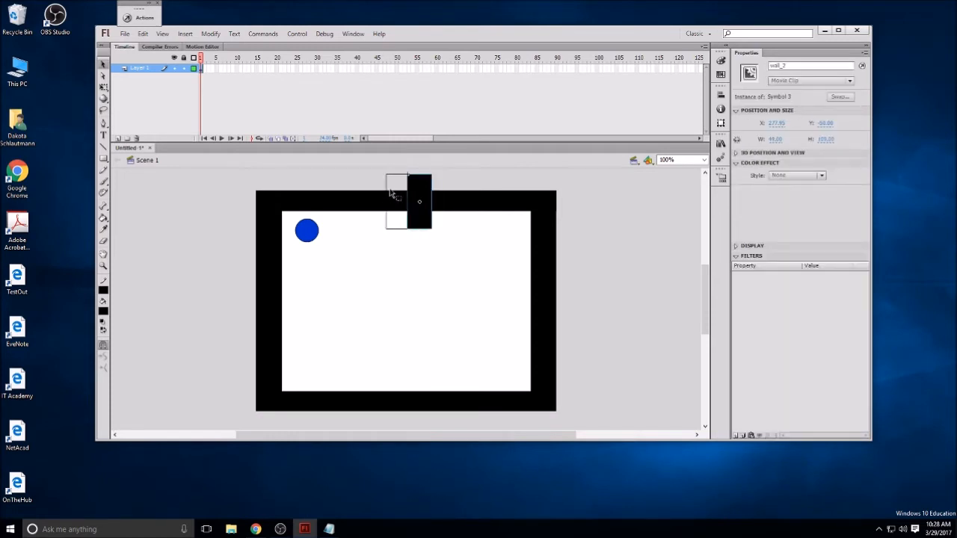
pyautogui.doubleClick(387, 186)
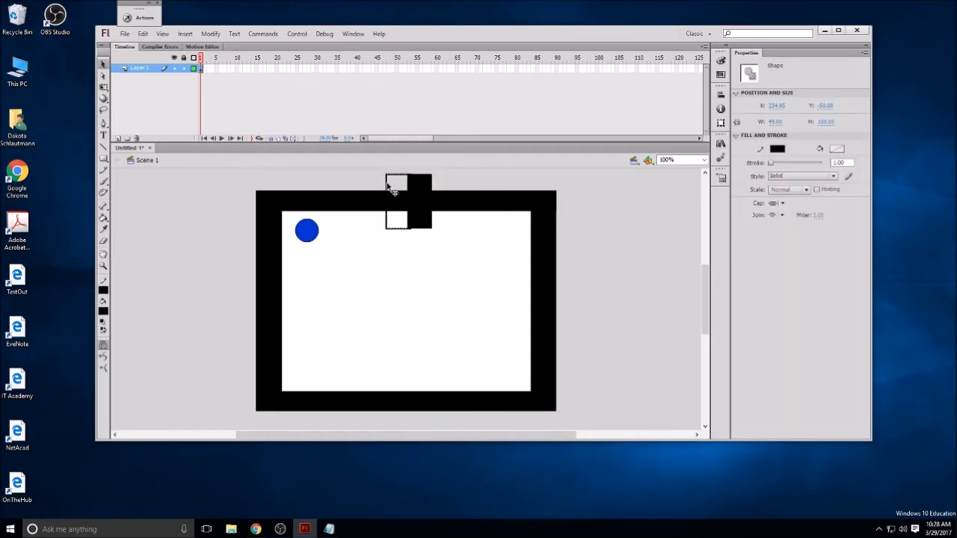
pyautogui.rightClick(387, 184)
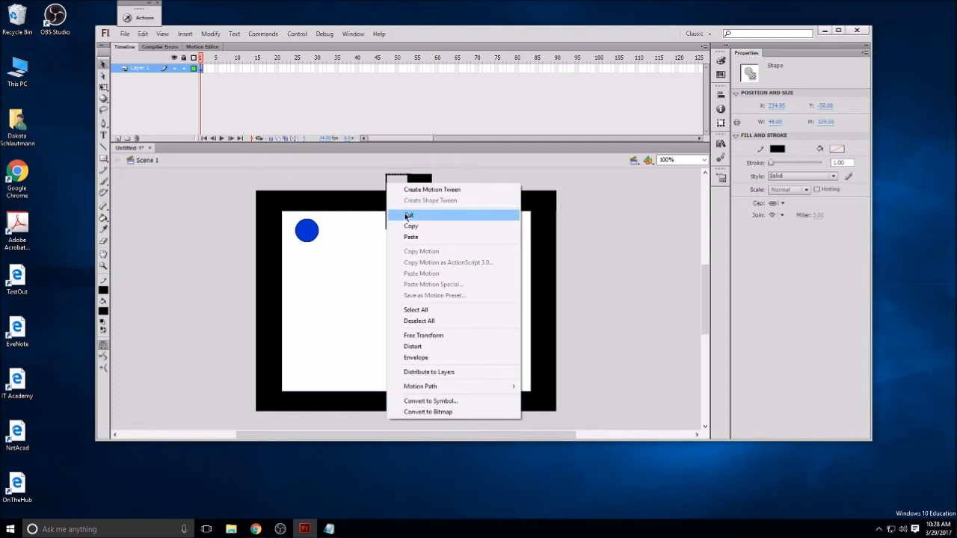
pyautogui.click(409, 216)
pyautogui.moveTo(424, 216); pyautogui.dragTo(420, 216)
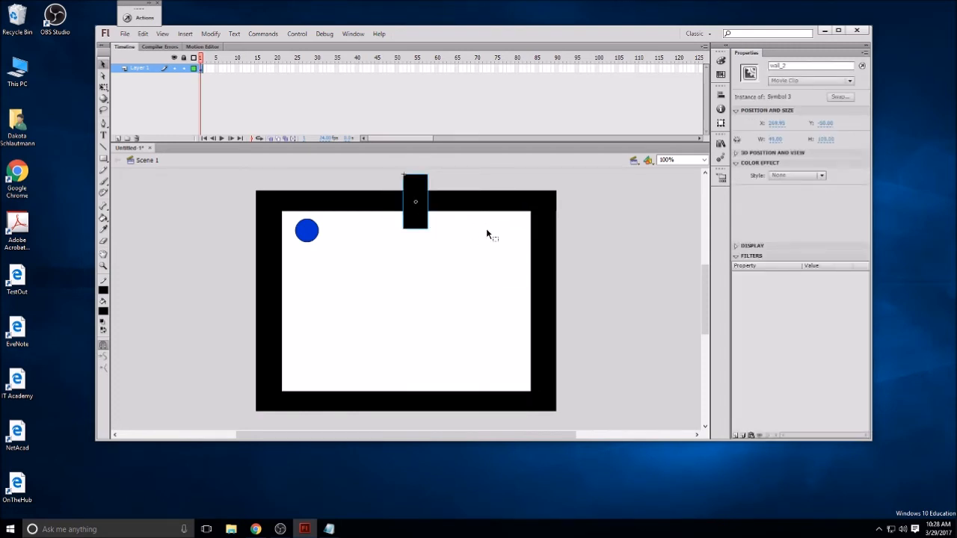
# Open the wall_2 clip for editing and extend its layer to frame 65
pyautogui.doubleClick(420, 216)
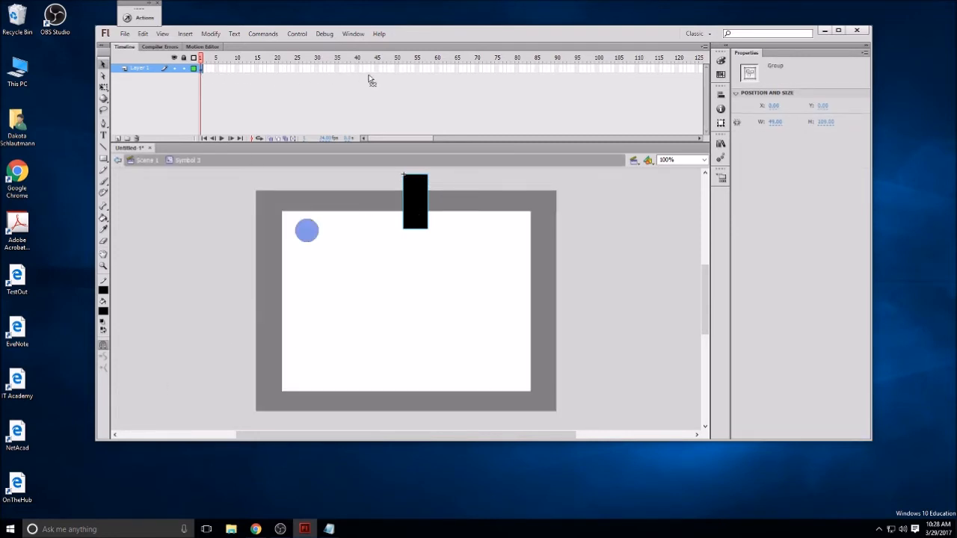
pyautogui.click(461, 69)
pyautogui.press('F5')
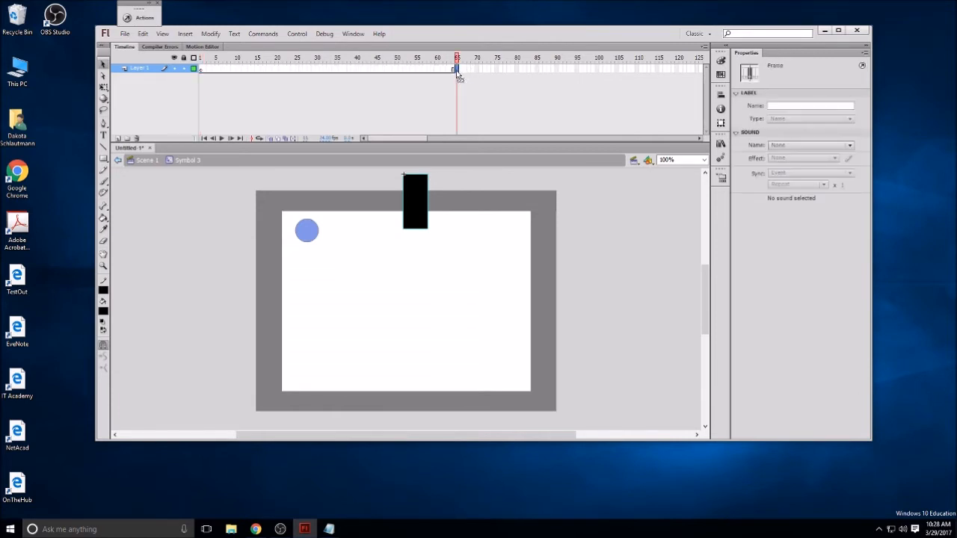
pyautogui.click(201, 70)
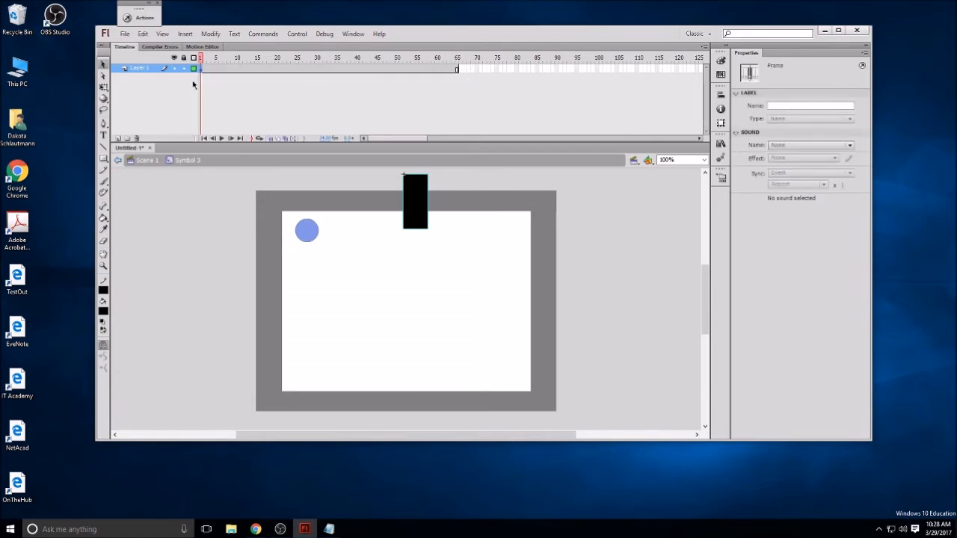
# Create a classic tween in the wall_2 clip and move the block straight down onto the frame's bottom bar at frame 65
pyautogui.rightClick(457, 70)
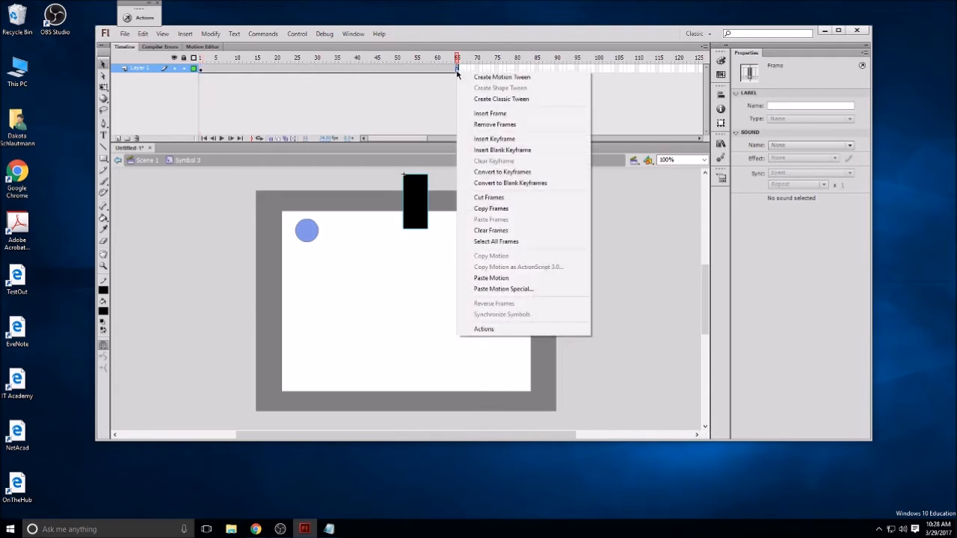
pyautogui.click(487, 101)
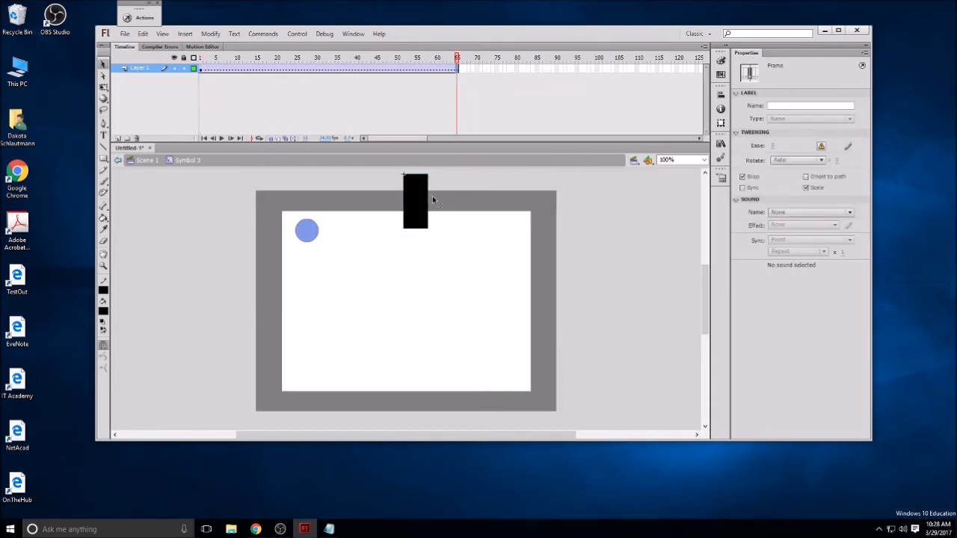
pyautogui.moveTo(412, 190); pyautogui.dragTo(414, 389)
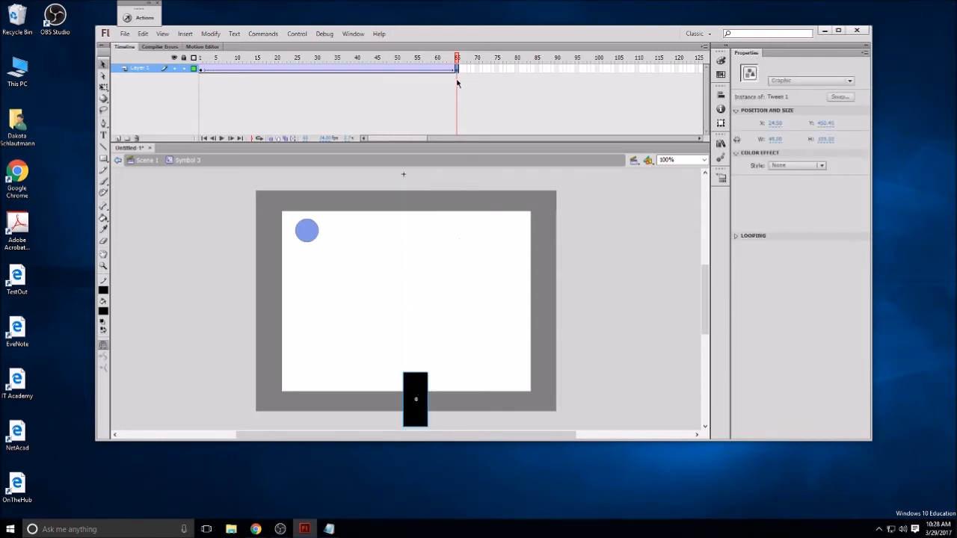
# Extend the tween to frame 130, move the block back up to the top bar there, and play the animation
pyautogui.moveTo(458, 73); pyautogui.dragTo(637, 76)
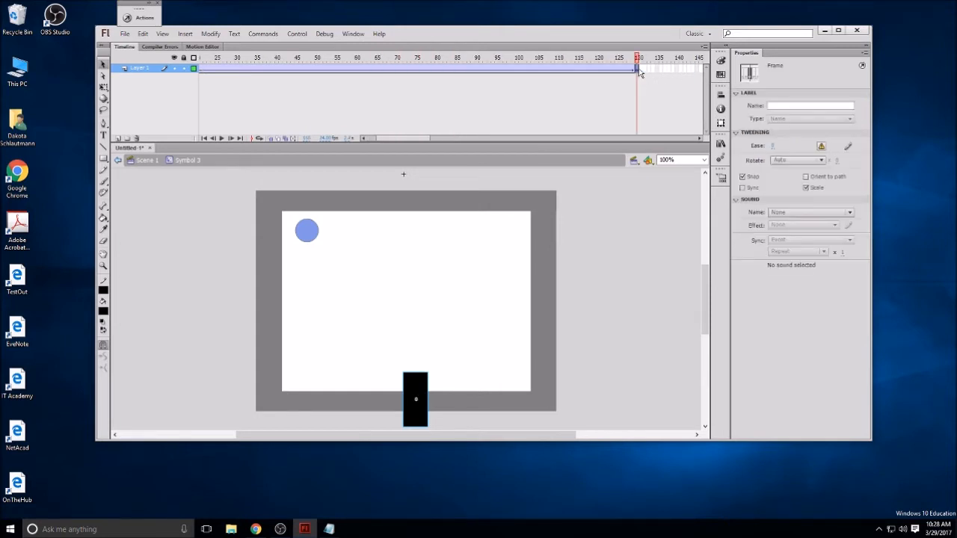
pyautogui.click(375, 68)
pyautogui.press('Return')
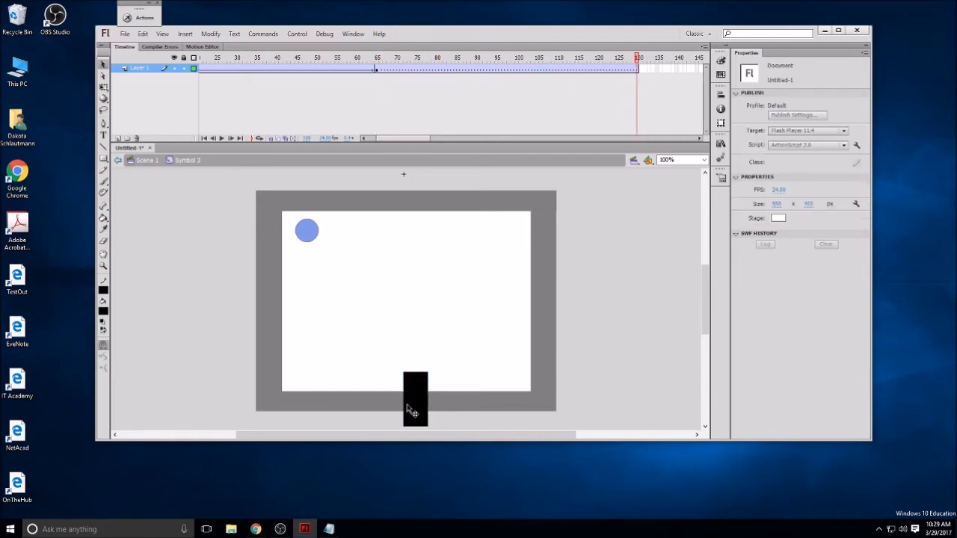
pyautogui.moveTo(419, 410); pyautogui.dragTo(419, 214)
pyautogui.click(416, 212)
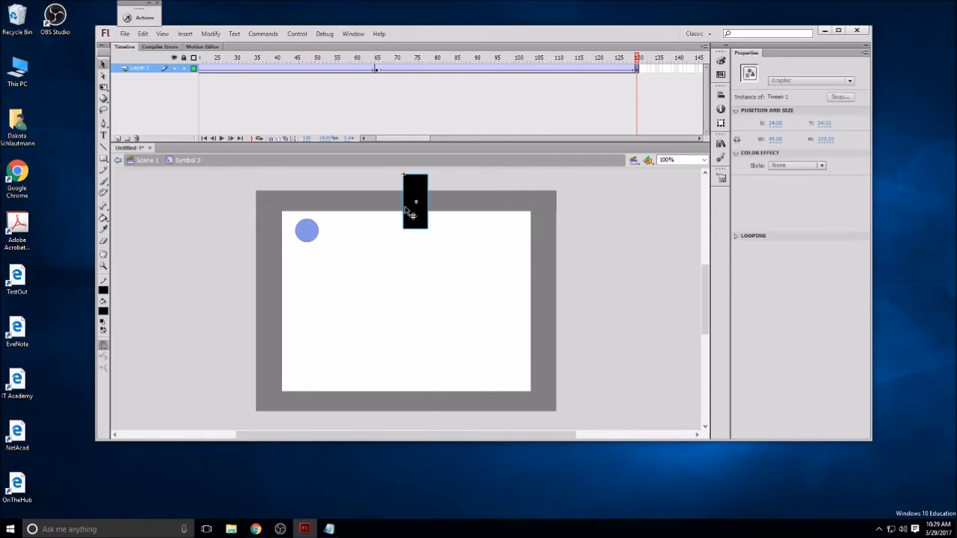
pyautogui.click(222, 139)
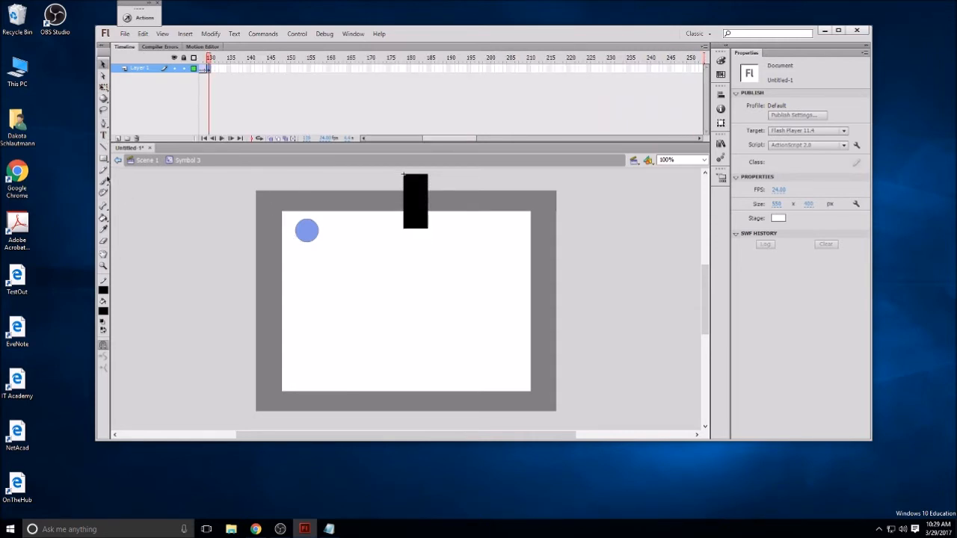
# Return to the main scene and draw a black-filled horizontal rectangle about 148 by 43 px across the frame's right bar
pyautogui.click(103, 157)
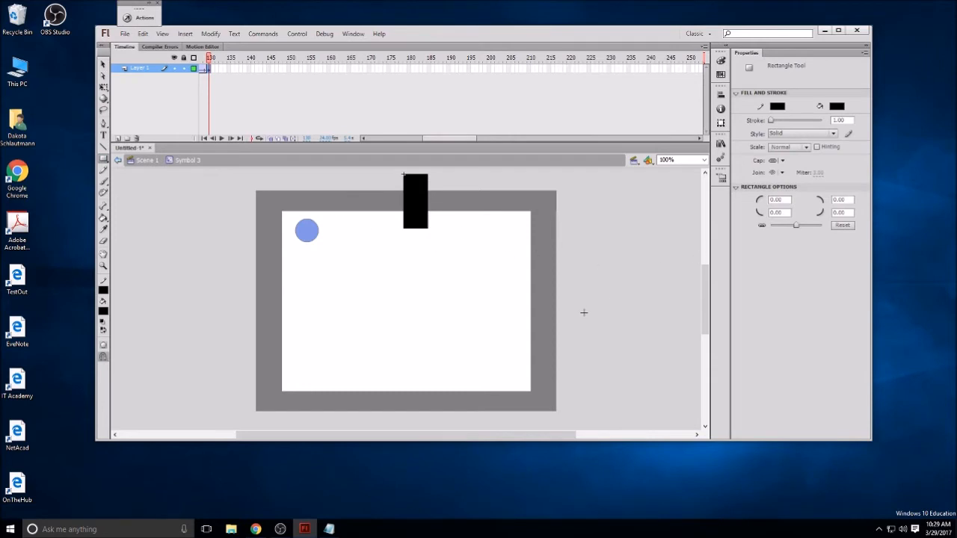
pyautogui.click(103, 64)
pyautogui.doubleClick(594, 302)
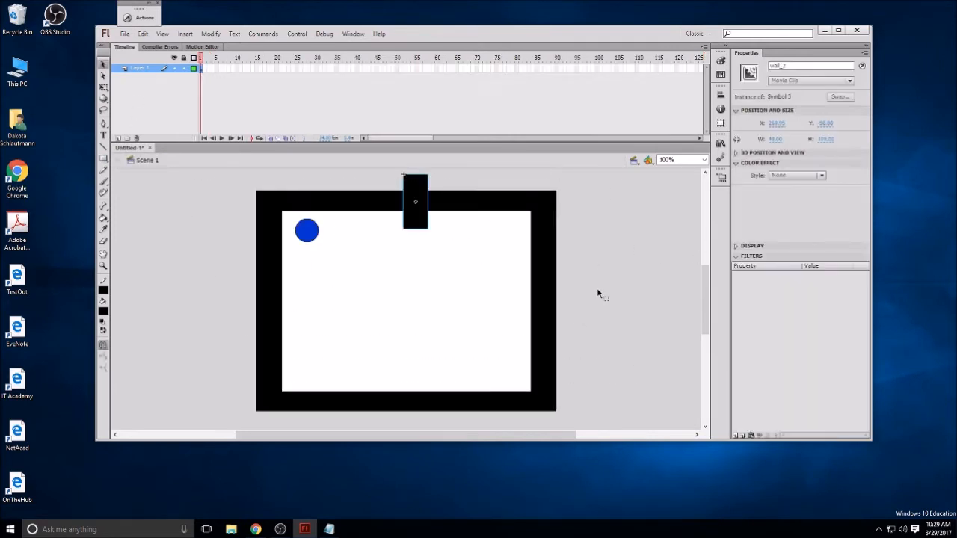
pyautogui.click(598, 293)
pyautogui.click(104, 157)
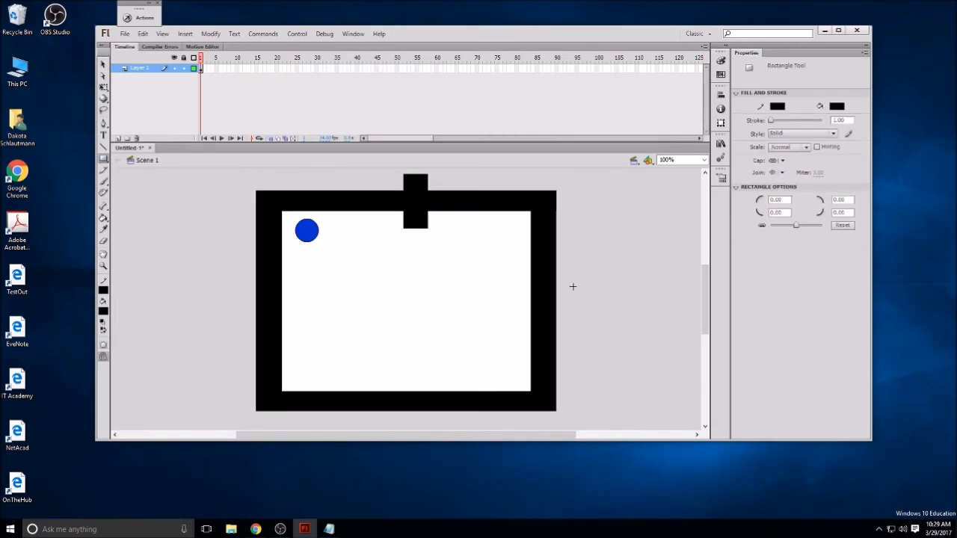
pyautogui.moveTo(581, 293); pyautogui.dragTo(507, 315)
pyautogui.click(103, 64)
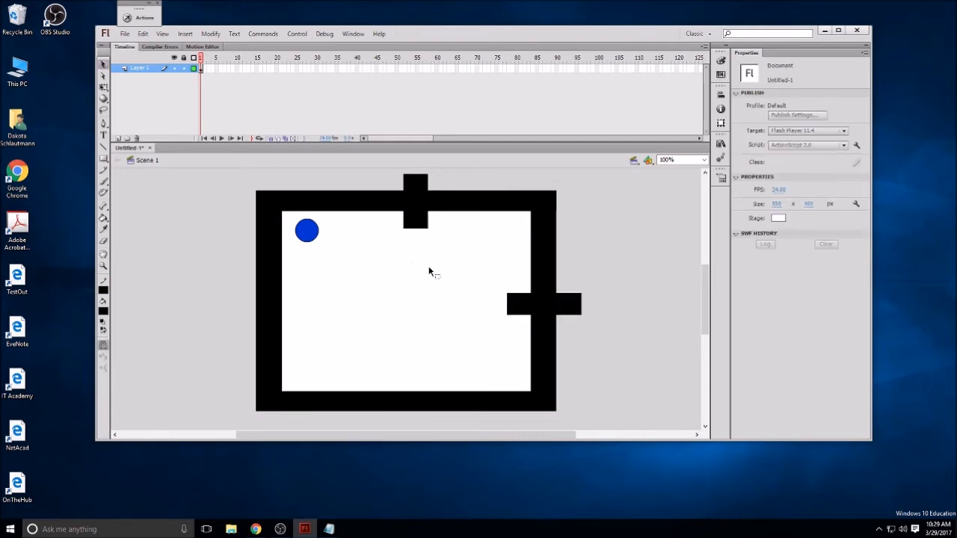
# Group the horizontal block's fill and convert it to a Movie Clip symbol with the default name and instance name wall_3
pyautogui.click(521, 311)
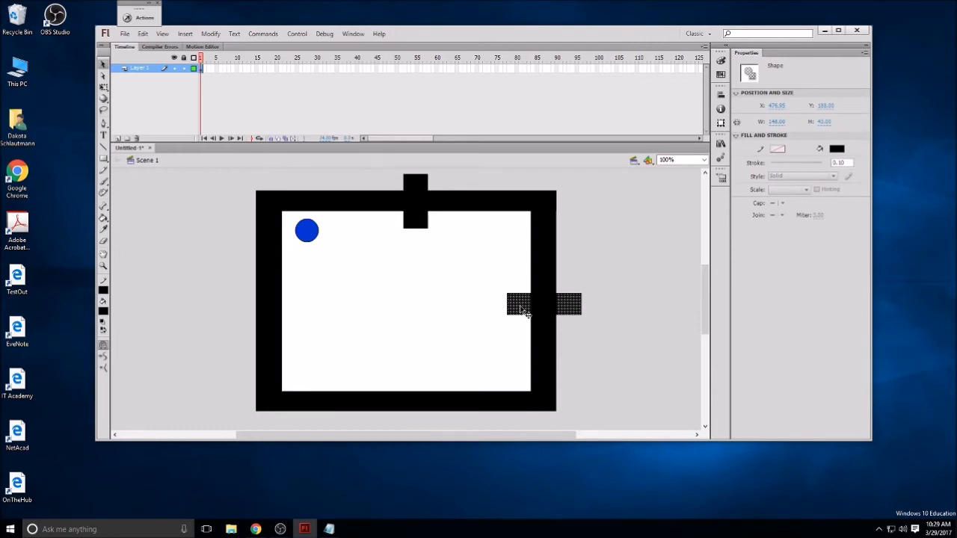
pyautogui.hotkey('ctrl', 'g')
pyautogui.rightClick(519, 310)
pyautogui.click(551, 287)
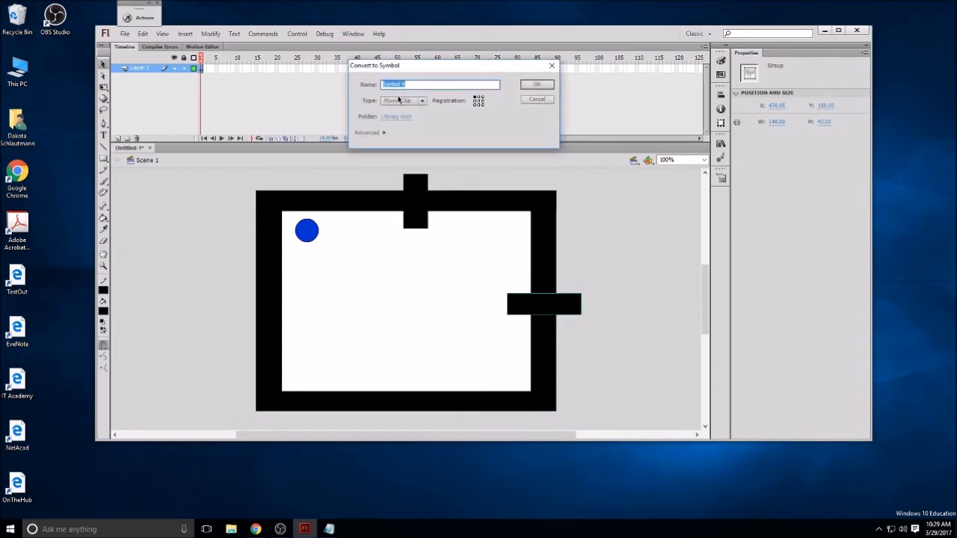
pyautogui.click(529, 90)
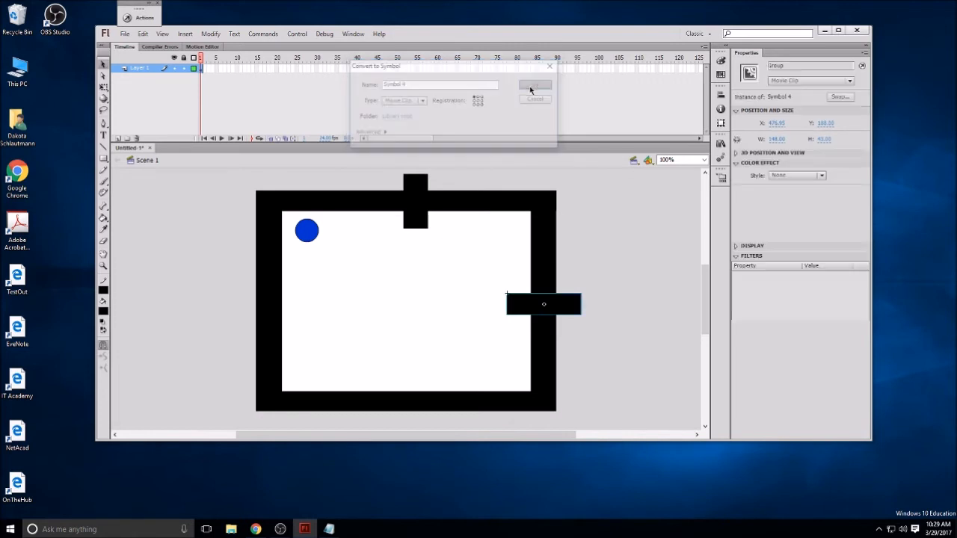
pyautogui.click(800, 66)
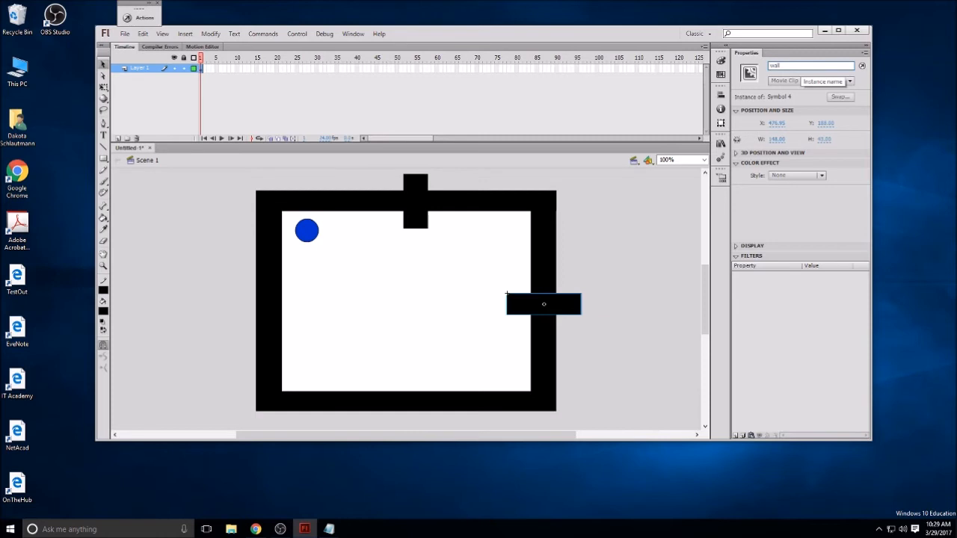
pyautogui.write('wall_3')
pyautogui.click(642, 313)
# Cut the leftover outline behind the wall_3 block and reposition the block across the frame's right bar
pyautogui.click(575, 314)
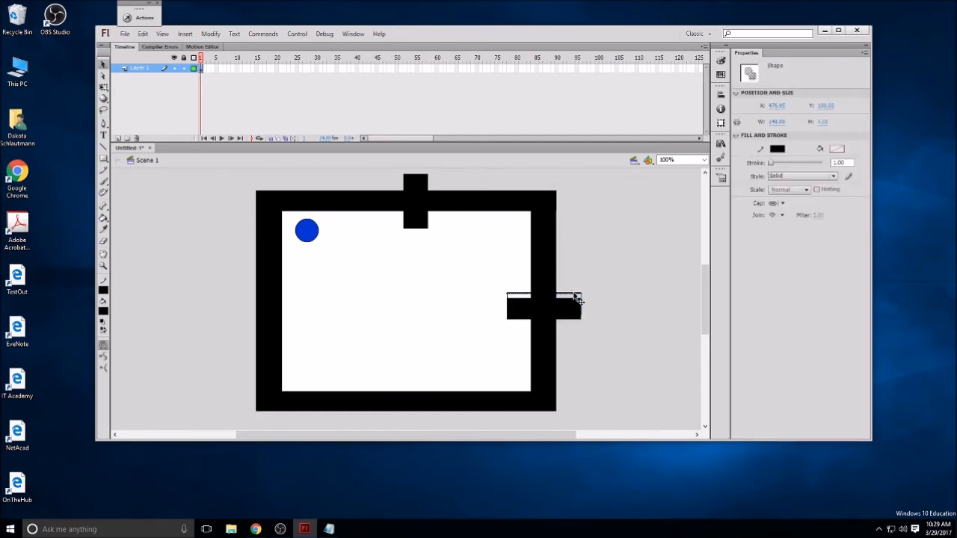
pyautogui.rightClick(575, 296)
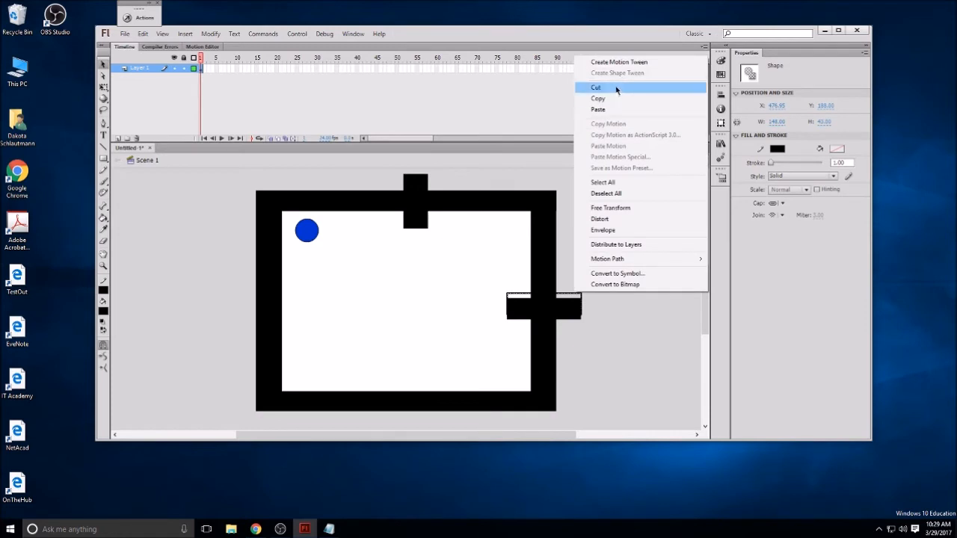
pyautogui.click(583, 298)
pyautogui.moveTo(570, 317); pyautogui.dragTo(572, 309)
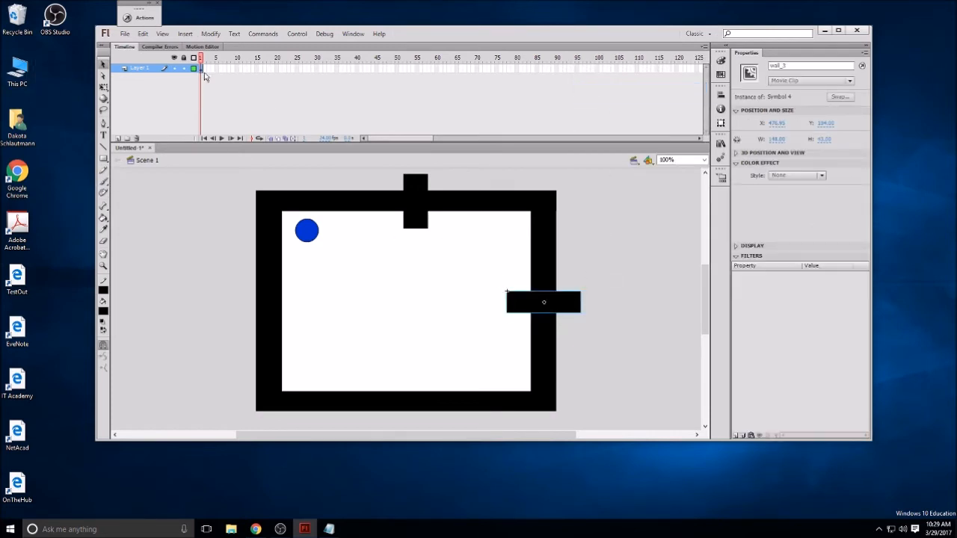
# Try to extend the main scene's layer to frame 65 and create a classic tween across it
pyautogui.moveTo(201, 70); pyautogui.dragTo(455, 78)
pyautogui.click(468, 69)
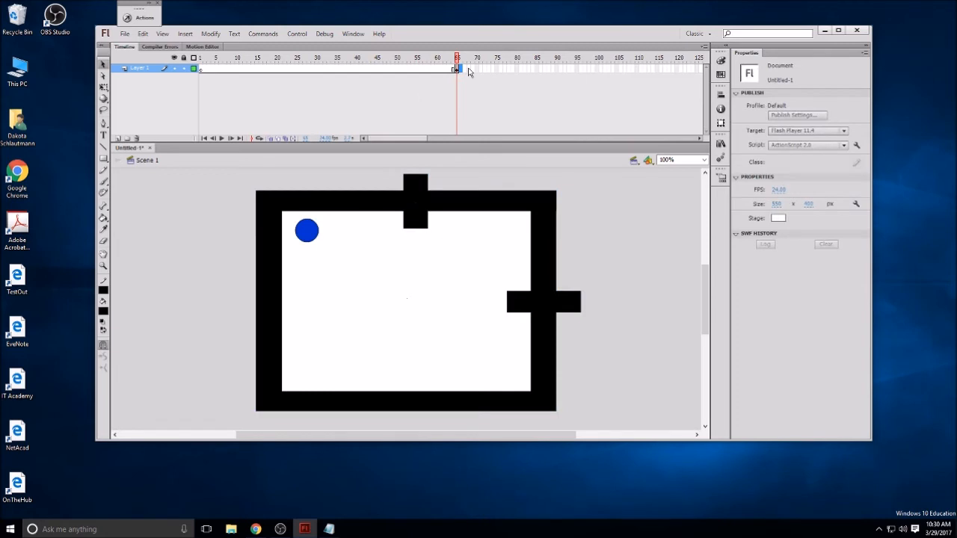
pyautogui.moveTo(458, 72); pyautogui.dragTo(484, 86)
pyautogui.click(461, 76)
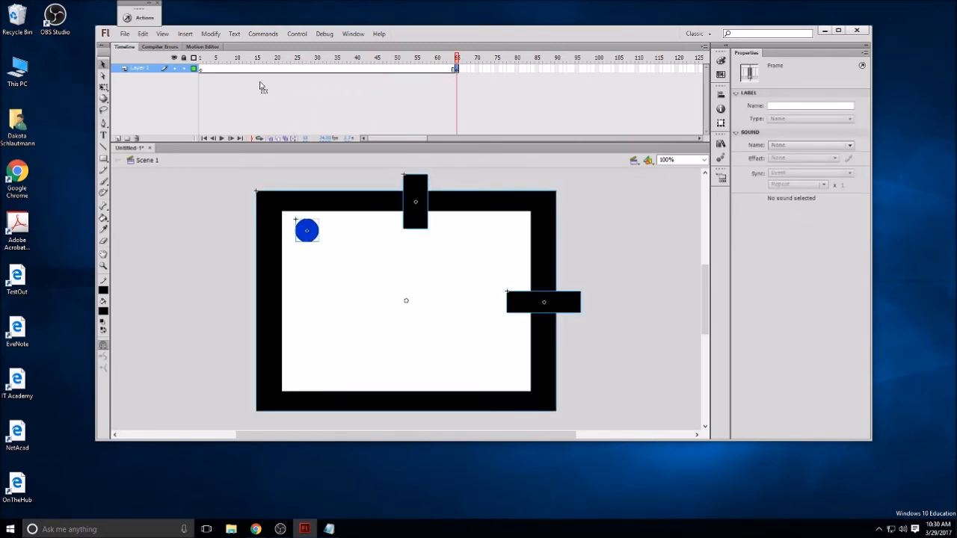
pyautogui.click(193, 86)
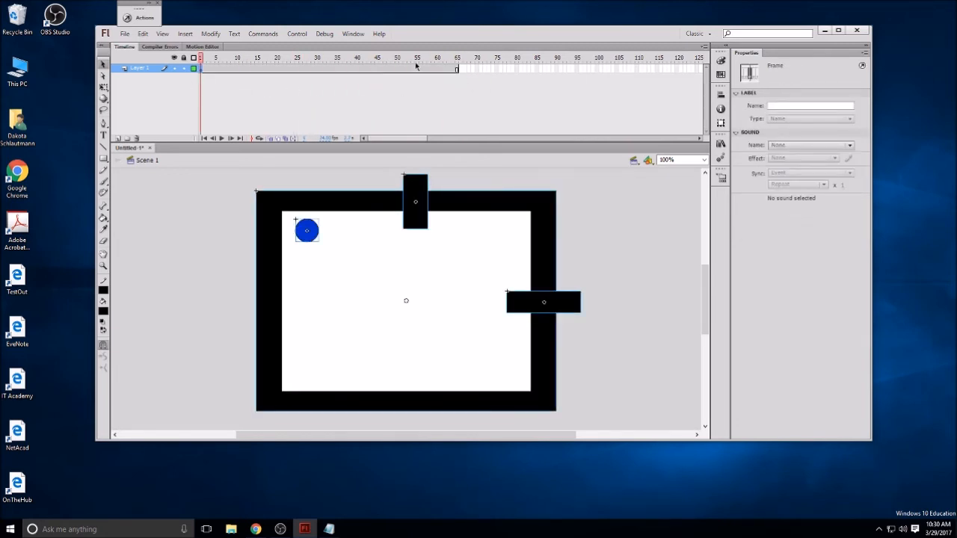
pyautogui.rightClick(458, 73)
pyautogui.click(485, 99)
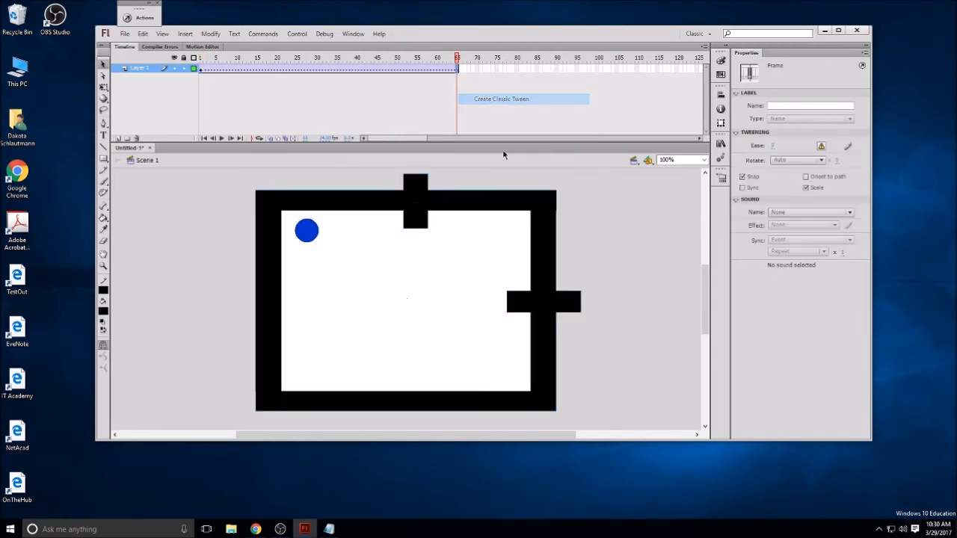
pyautogui.click(564, 314)
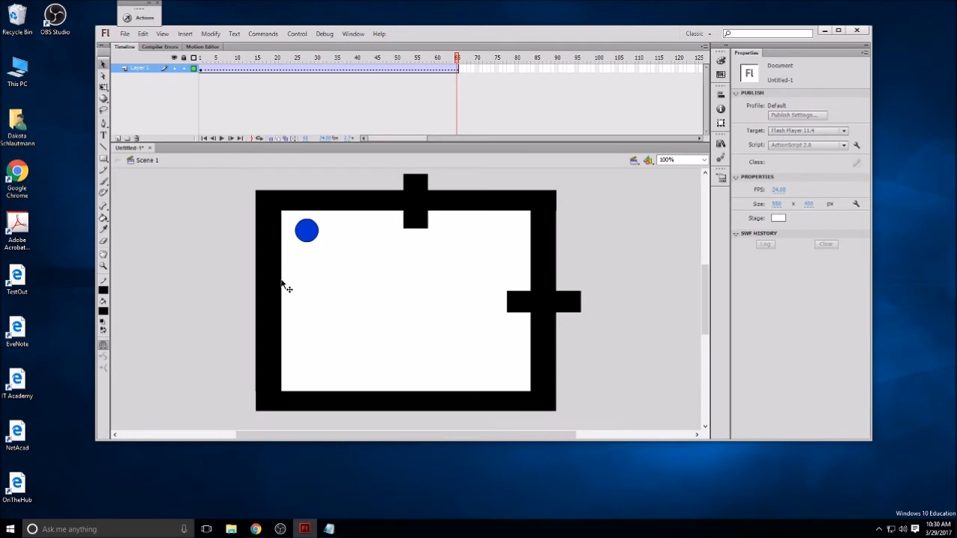
# Undo the classic tween and the frame extension on the main scene's timeline
pyautogui.hotkey('ctrl', 'z')
pyautogui.hotkey('ctrl', 'z')
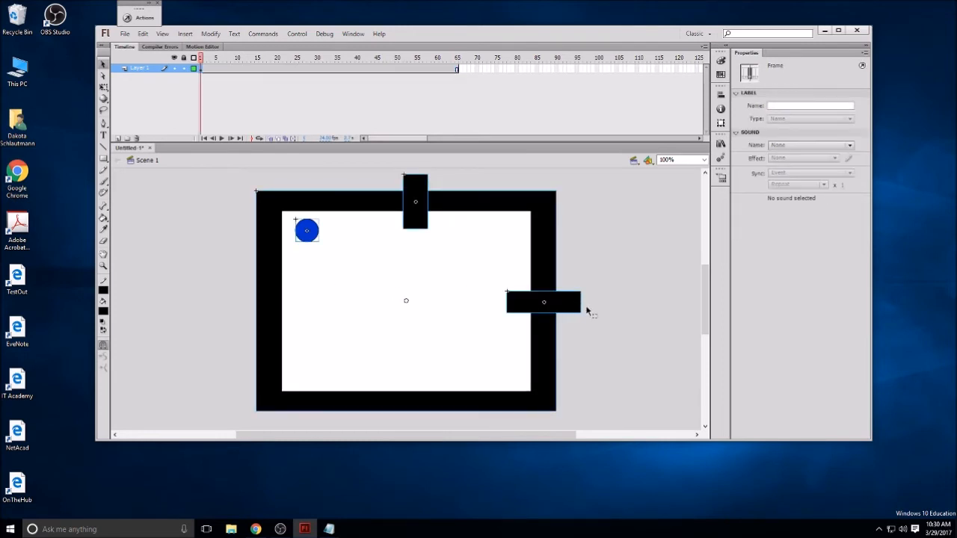
pyautogui.hotkey('ctrl', 'z')
pyautogui.hotkey('ctrl', 'z')
pyautogui.hotkey('ctrl', 'z')
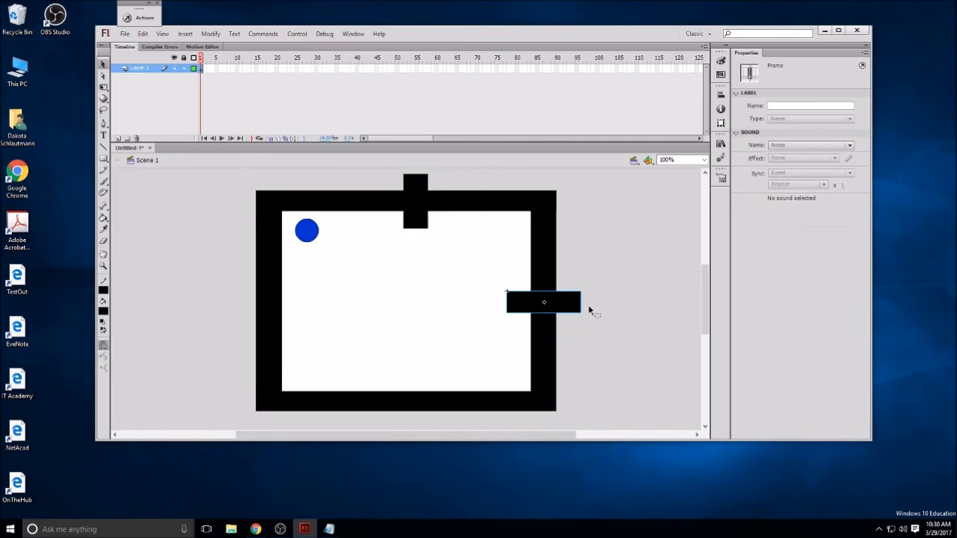
# Inside the wall_3 symbol, extend the layer to frame 65, create a classic tween and move the block across the frame's left bar there
pyautogui.doubleClick(567, 308)
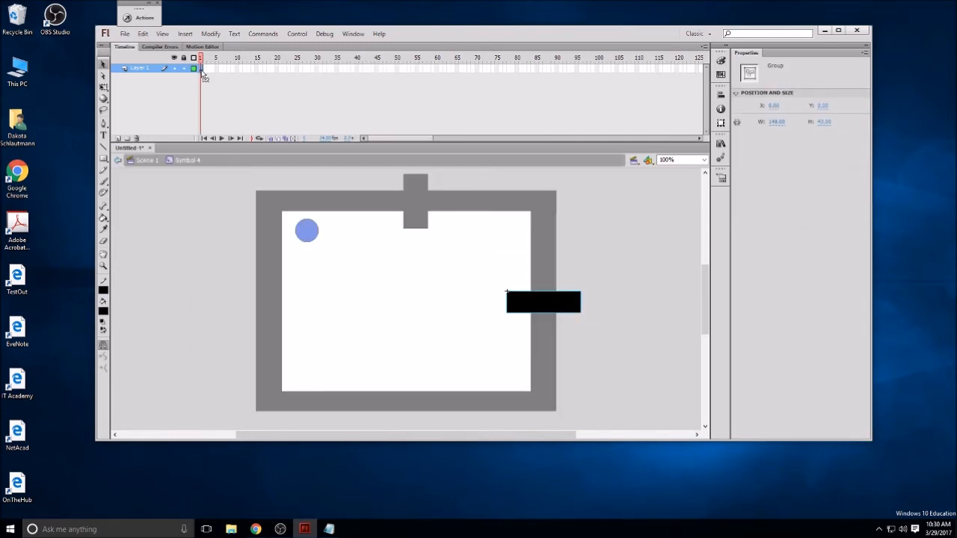
pyautogui.click(457, 69)
pyautogui.press('F5')
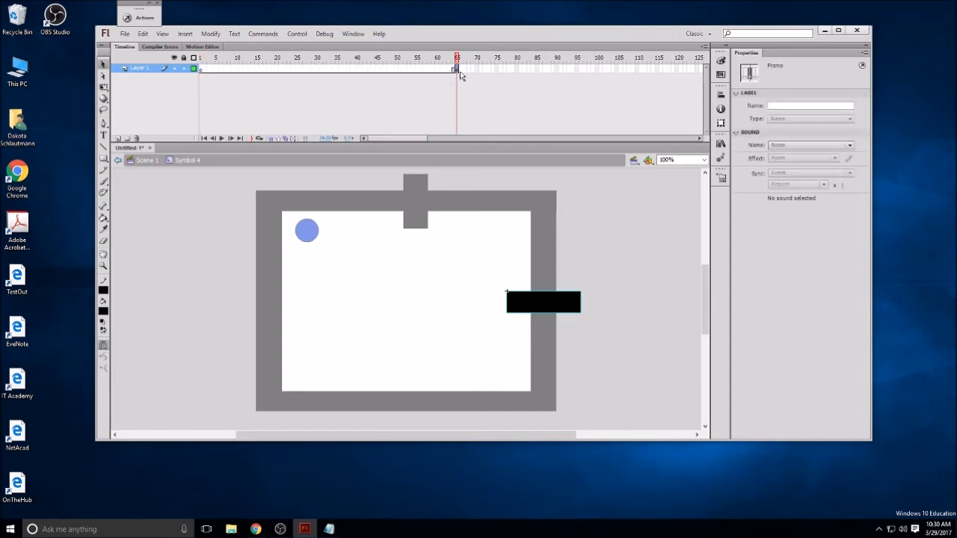
pyautogui.click(197, 68)
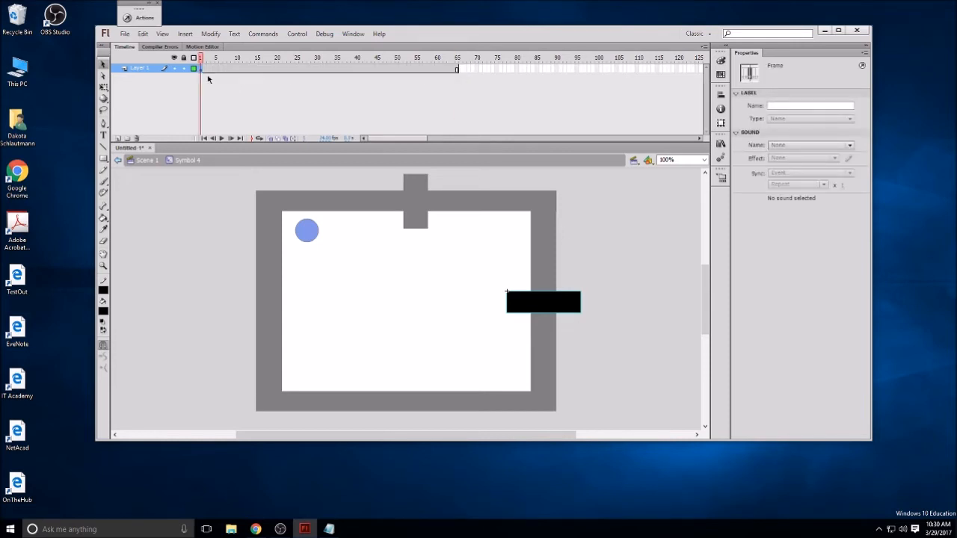
pyautogui.rightClick(457, 72)
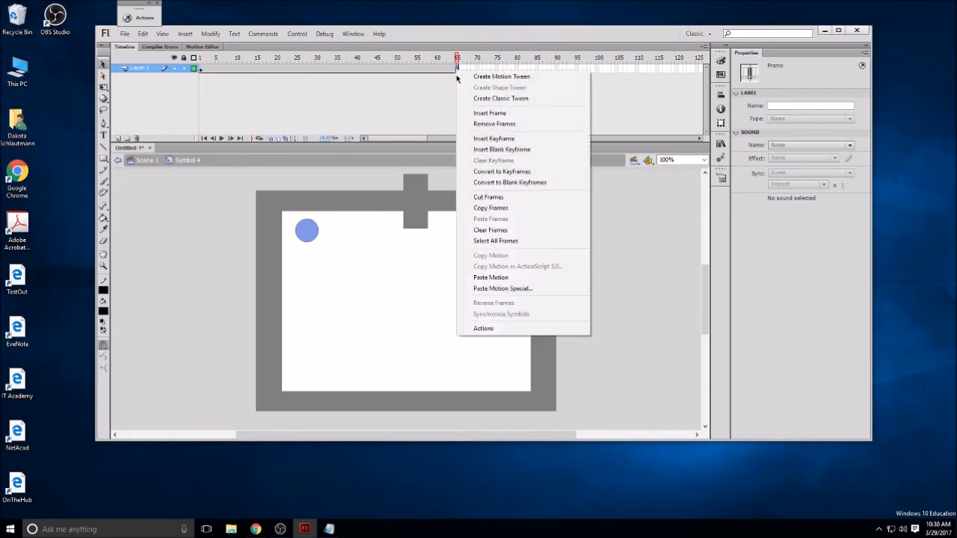
pyautogui.click(491, 98)
pyautogui.moveTo(557, 303); pyautogui.dragTo(284, 304)
# Extend the wall_3 tween to about frame 130 with a keyframe and move the block back across the frame's right bar
pyautogui.moveTo(459, 73)
pyautogui.mouseDown()
pyautogui.moveTo(702, 72)
pyautogui.moveTo(597, 72)
pyautogui.mouseUp()
pyautogui.click(336, 65)
pyautogui.press('Return')
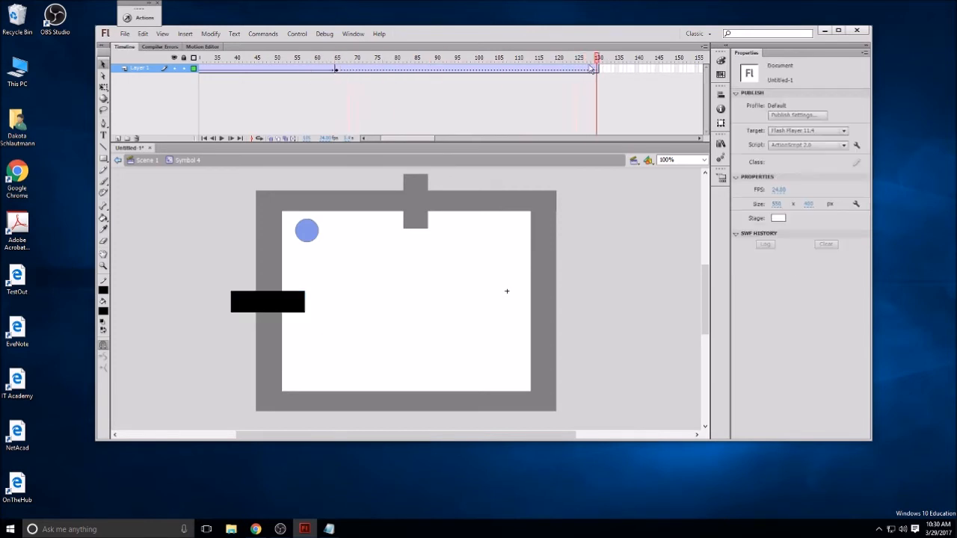
pyautogui.moveTo(268, 307); pyautogui.dragTo(541, 302)
# Return from the wall_3 symbol to the main scene and test the movie to preview both moving blocks
pyautogui.click(137, 271)
pyautogui.doubleClick(135, 271)
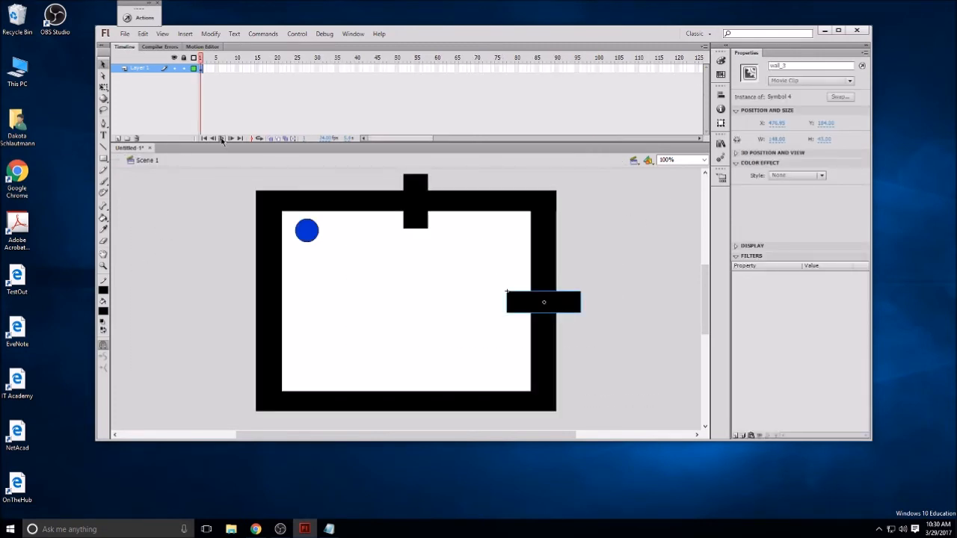
pyautogui.hotkey('ctrl', 'Return')
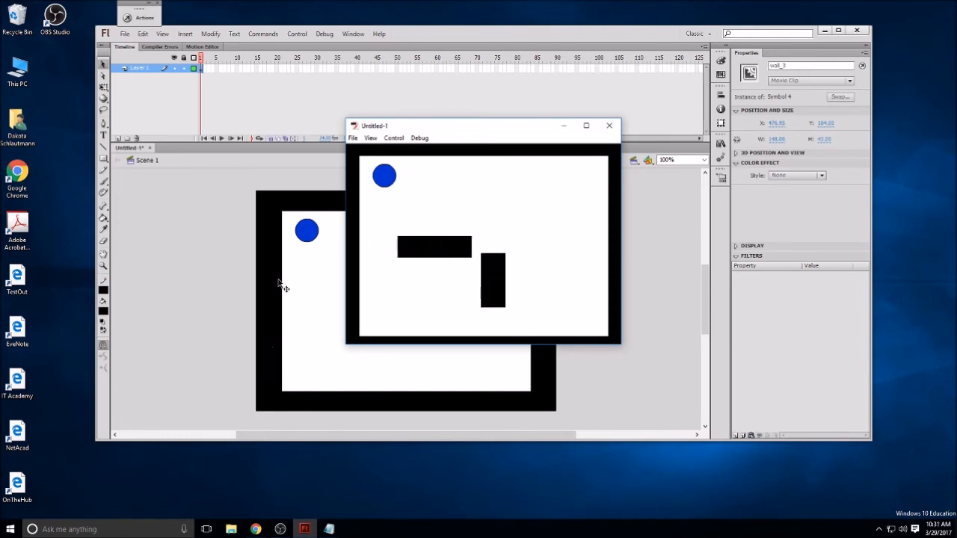
pyautogui.click(609, 125)
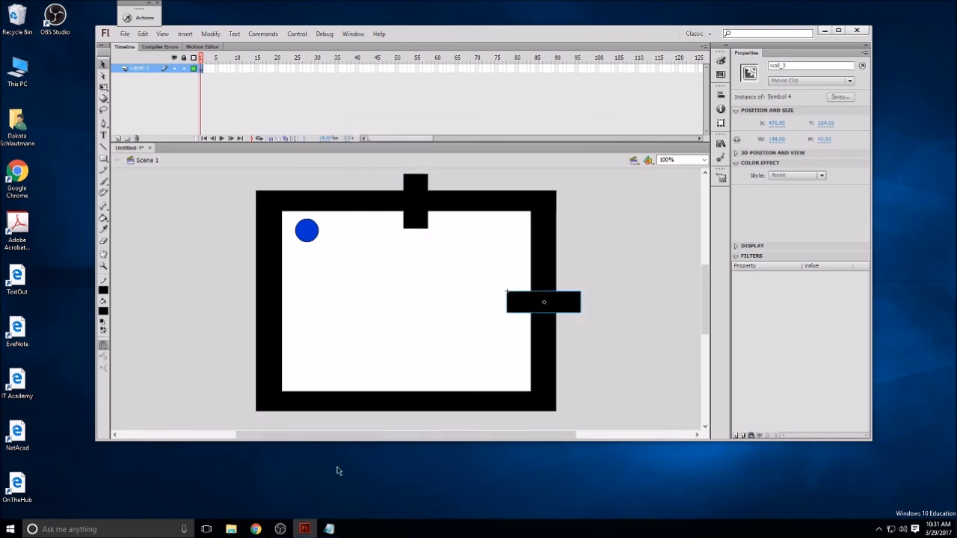
# Switch to Notepad, copy the entire onClipEvent movement and collision script, and close the file without saving
pyautogui.click(329, 530)
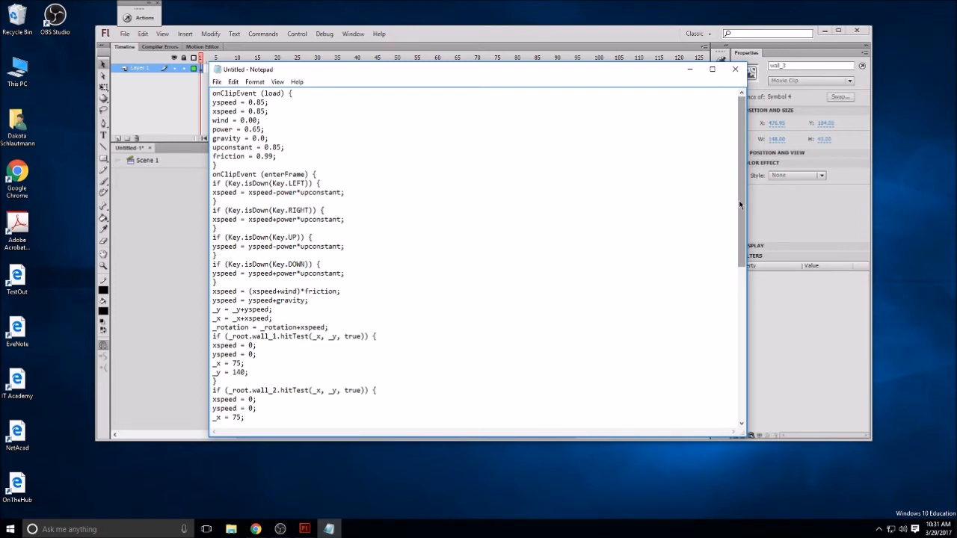
pyautogui.moveTo(743, 195); pyautogui.dragTo(744, 351)
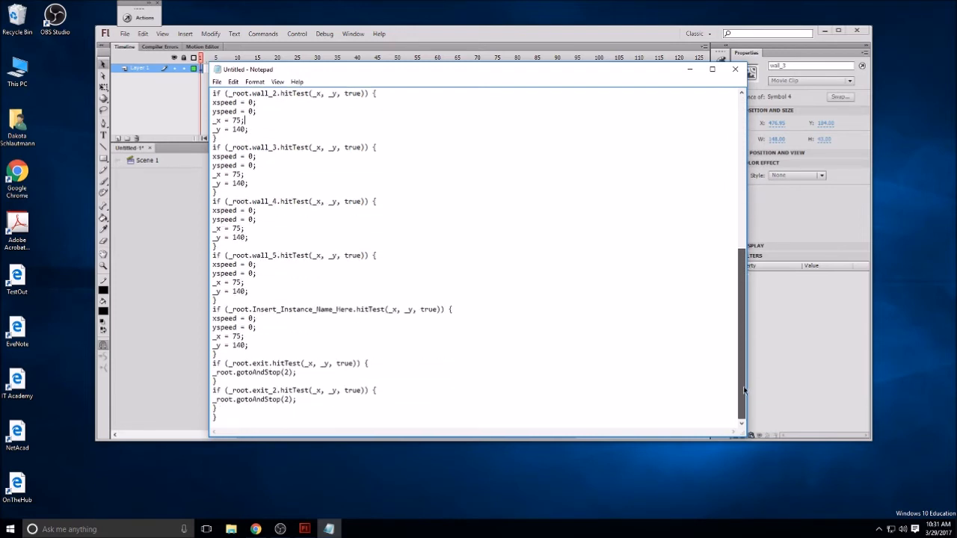
pyautogui.click(263, 122)
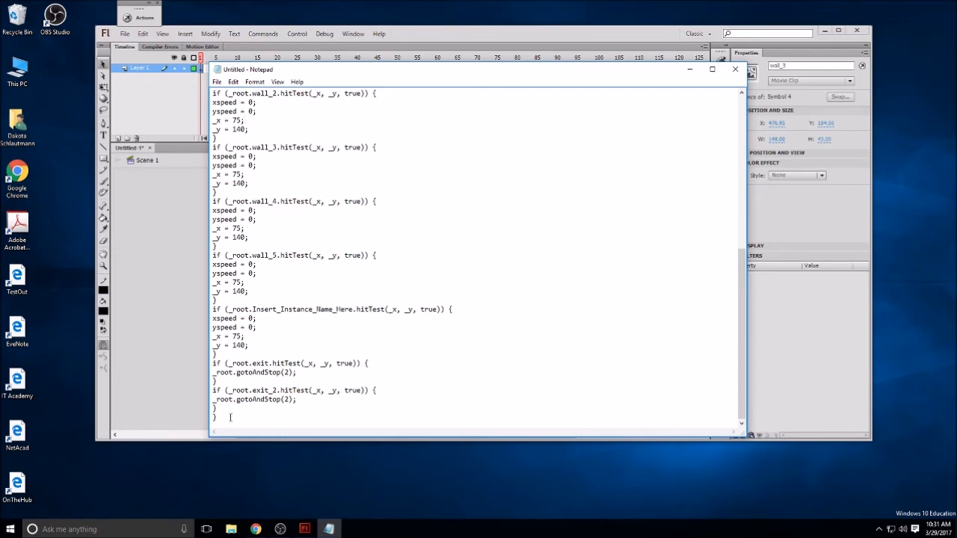
pyautogui.moveTo(219, 408); pyautogui.dragTo(222, 21)
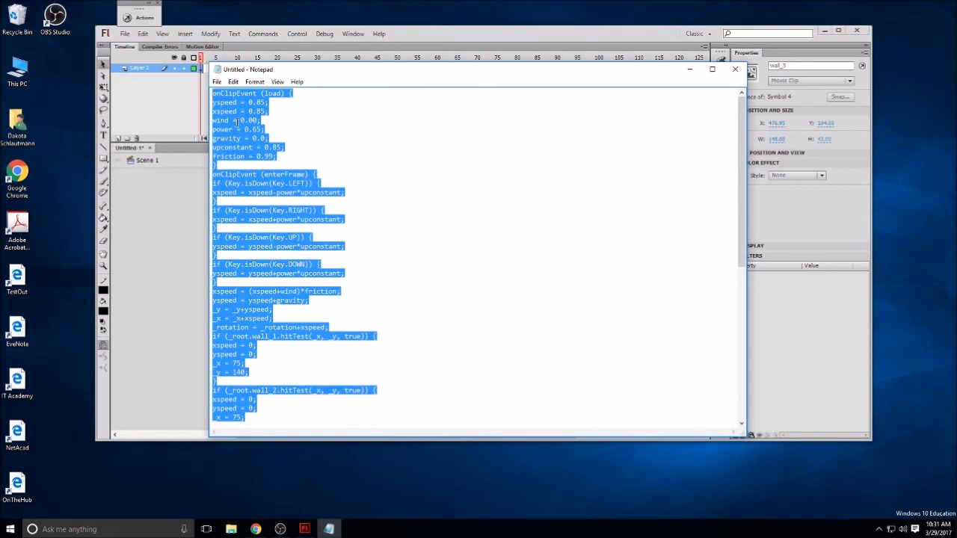
pyautogui.click(734, 69)
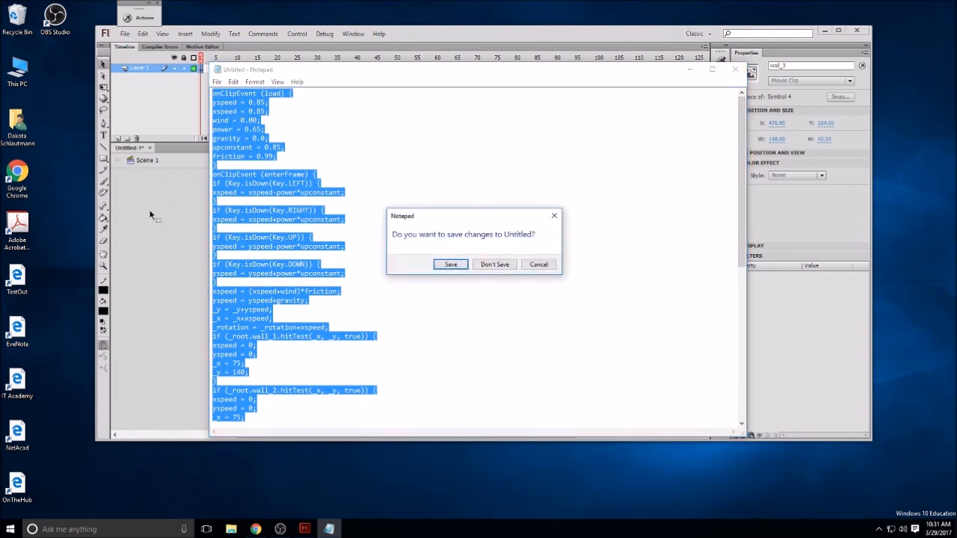
pyautogui.click(486, 267)
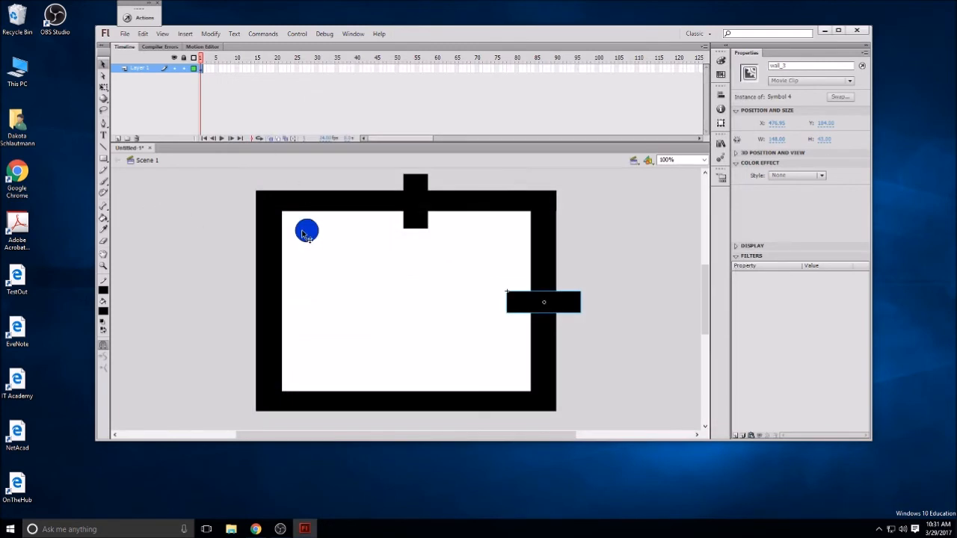
# Paste the copied movement and collision script into the actions of the blue hero circle
pyautogui.click(306, 235)
pyautogui.press('F9')
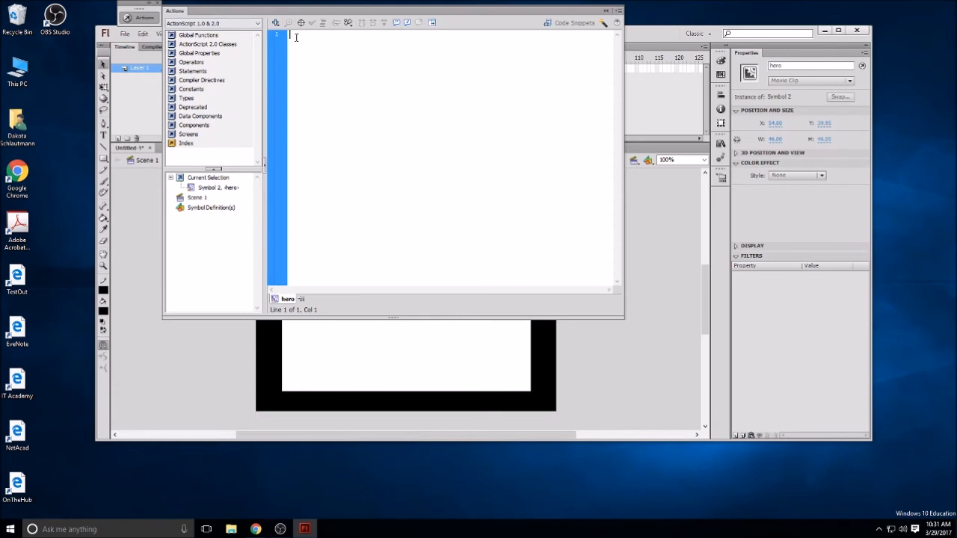
pyautogui.hotkey('ctrl', 'v')
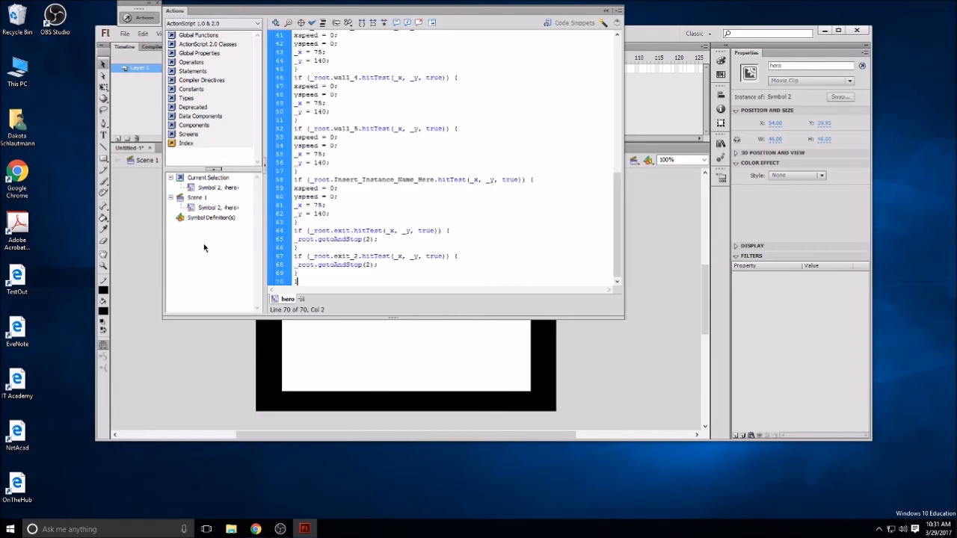
pyautogui.click(153, 349)
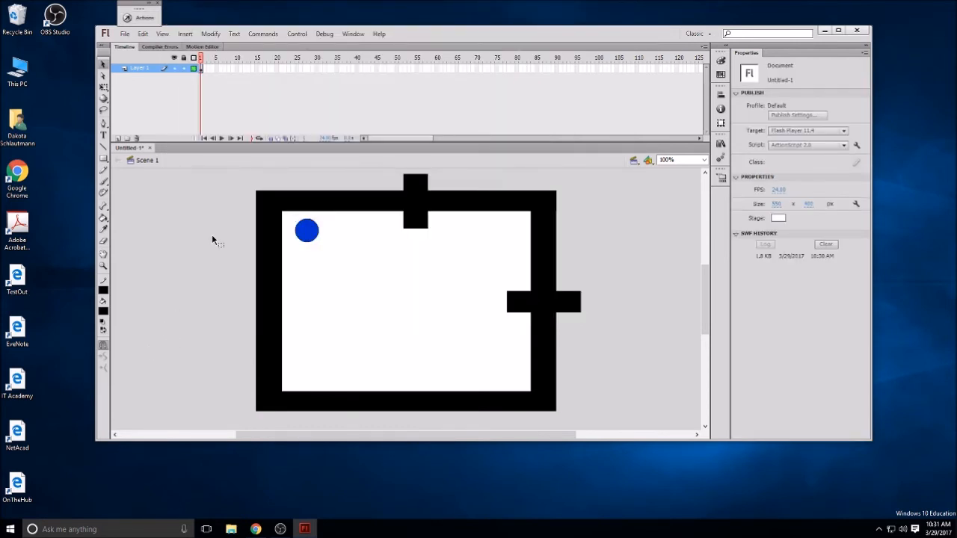
# Test the movie by steering the hero circle in all four directions and into the walls, and close the preview
pyautogui.hotkey('ctrl', 'Return')
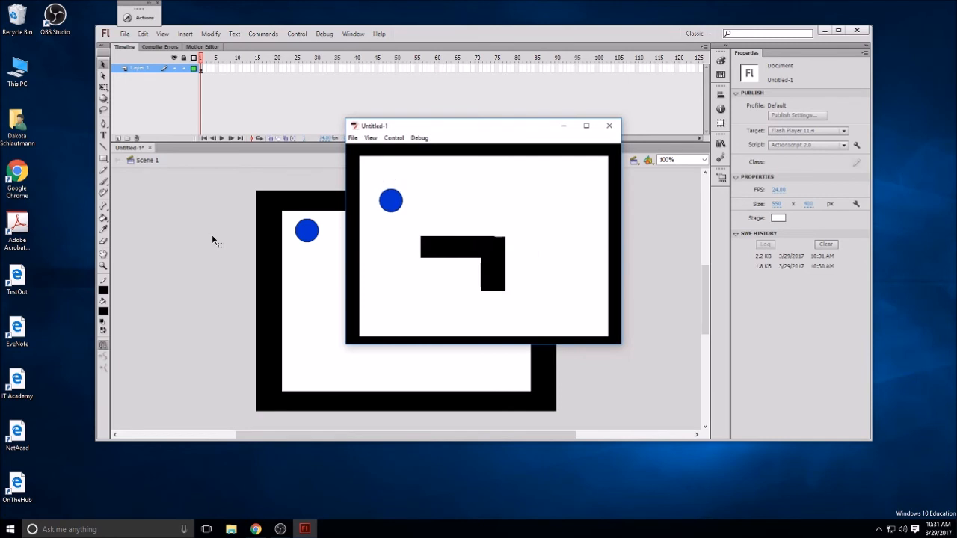
pyautogui.press('Up')
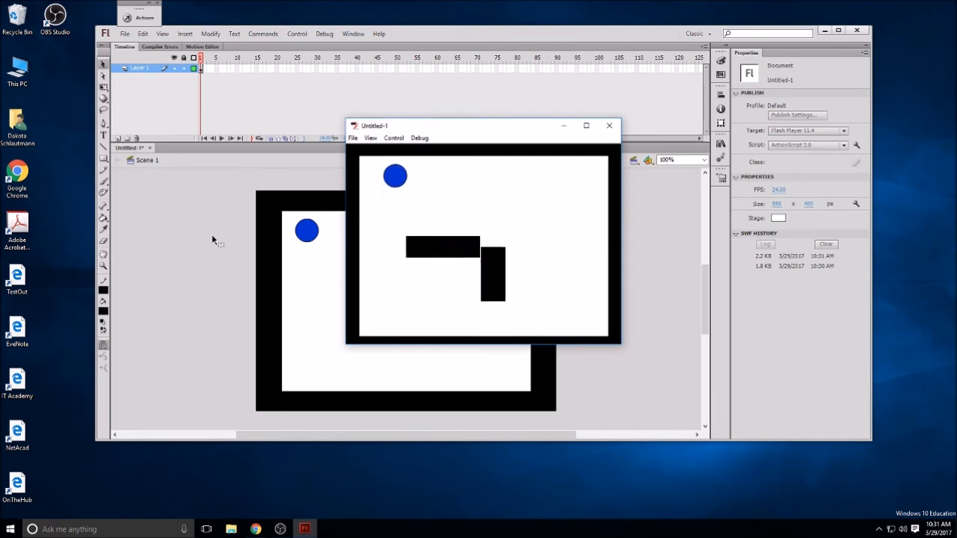
pyautogui.press('Up')
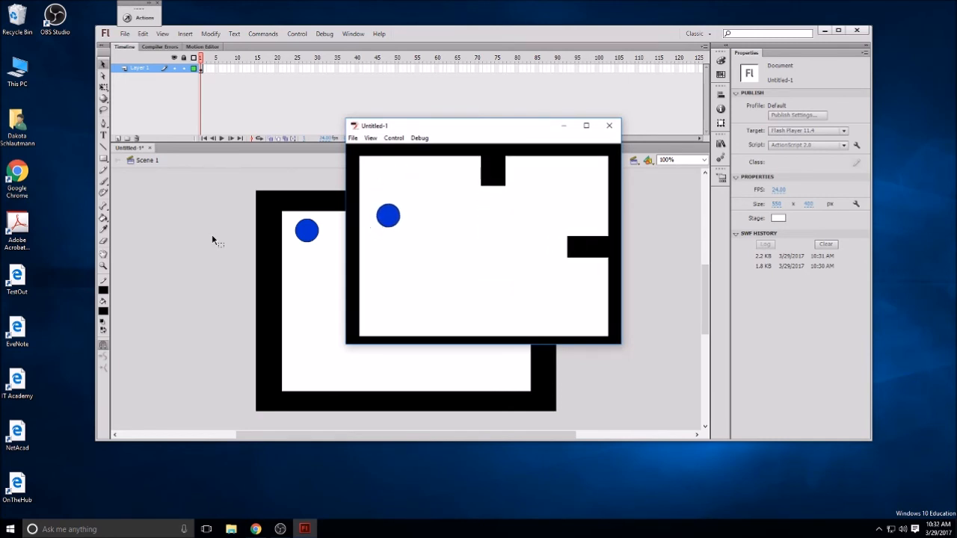
pyautogui.press('Up')
pyautogui.press('Left')
pyautogui.press('Left')
pyautogui.press('Up')
pyautogui.press('Down')
pyautogui.press('Right')
pyautogui.press('Up')
pyautogui.press('Right')
pyautogui.press('Up')
pyautogui.press('Left')
pyautogui.press('Right')
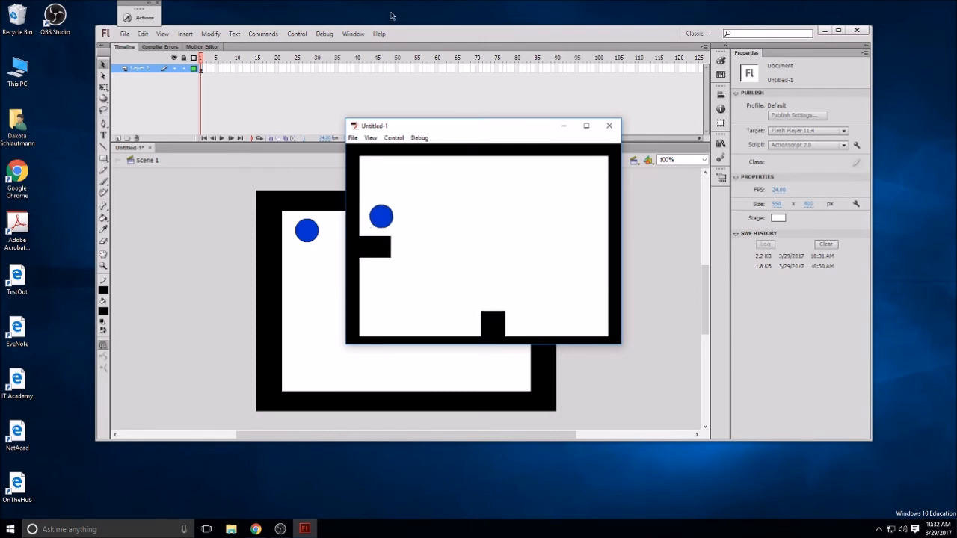
pyautogui.click(609, 125)
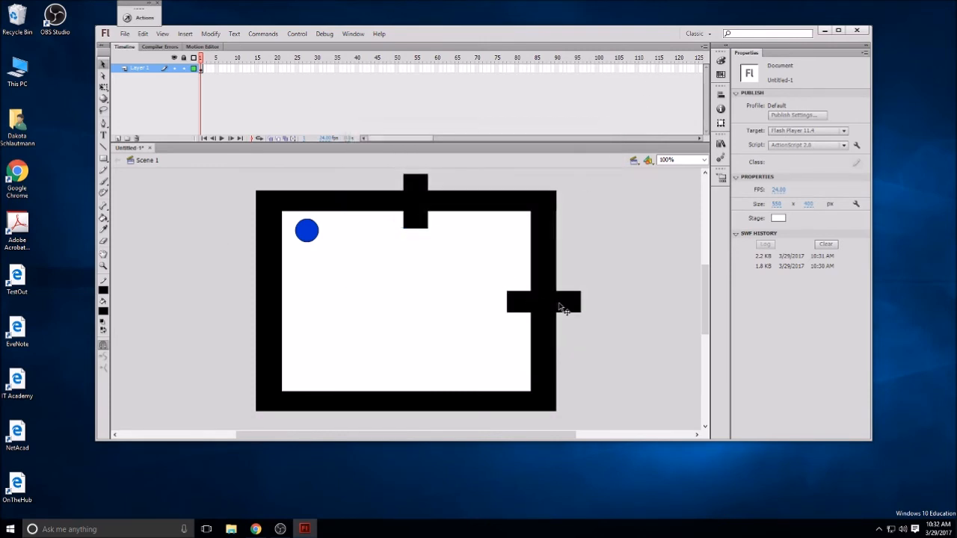
# Move the wall_3 block slightly down and draw a black oval about 79 by 61 px in the frame's inner lower-right corner
pyautogui.moveTo(574, 303); pyautogui.dragTo(574, 310)
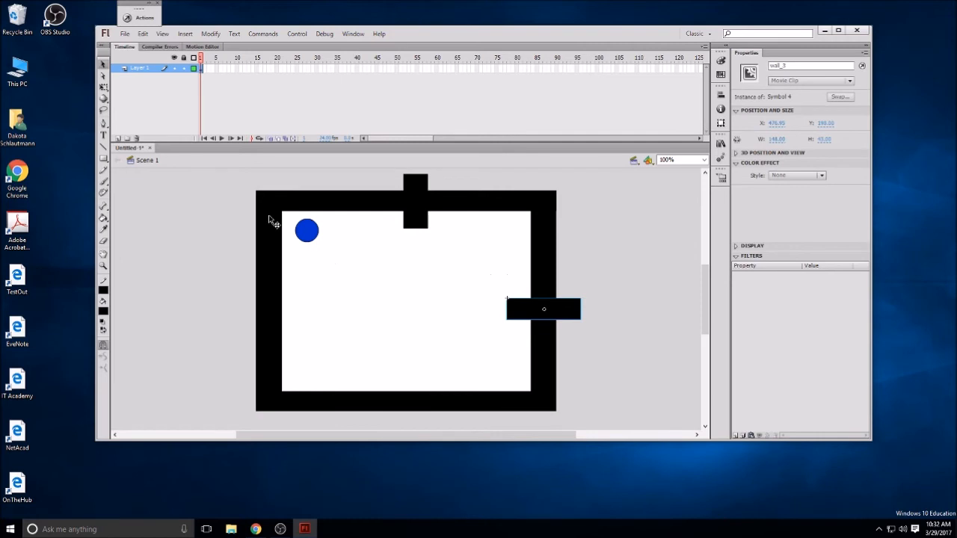
pyautogui.click(105, 161)
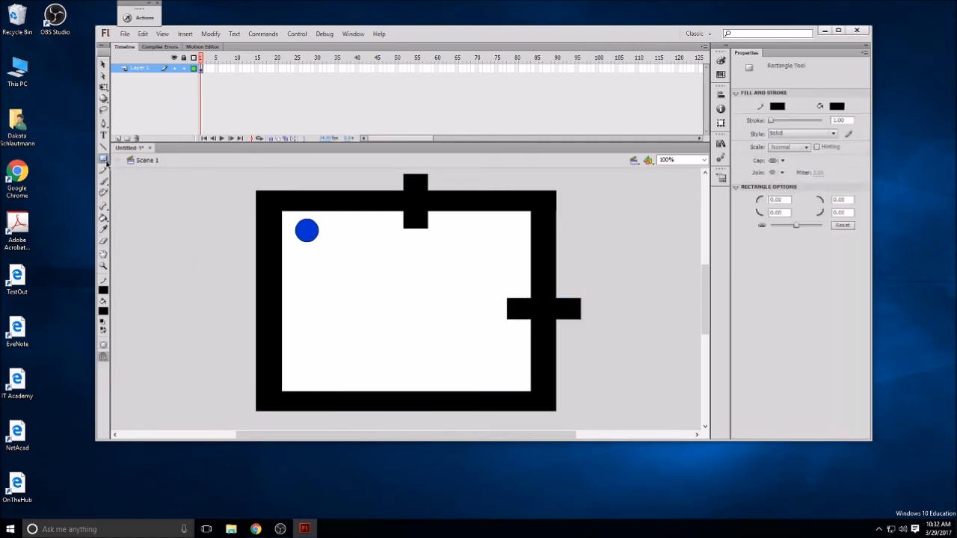
pyautogui.click(106, 161)
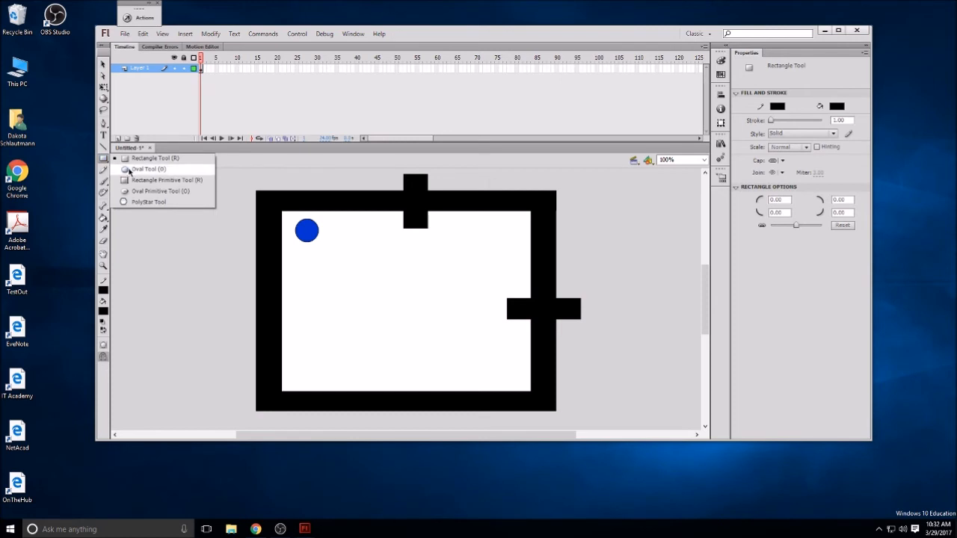
pyautogui.click(142, 169)
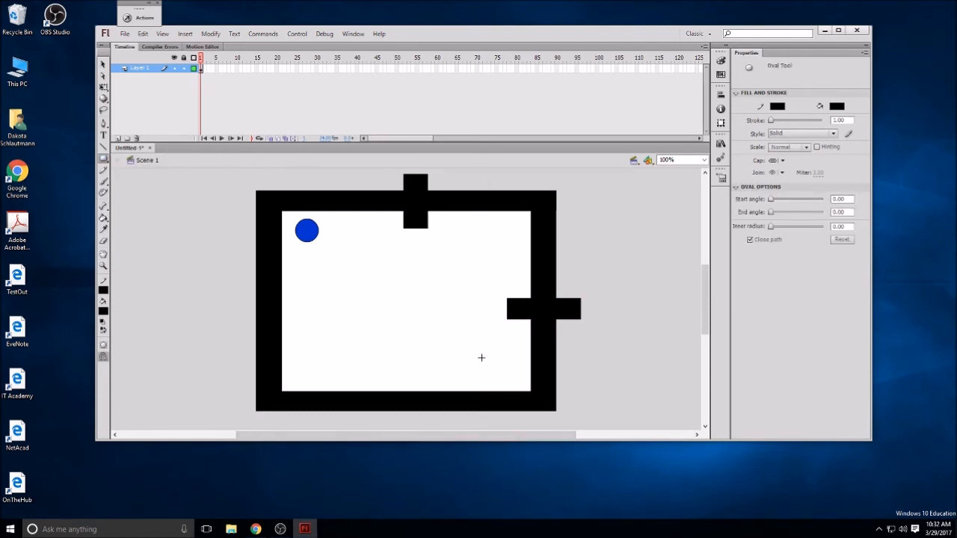
pyautogui.moveTo(480, 357); pyautogui.dragTo(521, 386)
# Group the oval's fill and convert it to a Movie Clip symbol with the default name and instance name exit
pyautogui.click(103, 64)
pyautogui.click(493, 374)
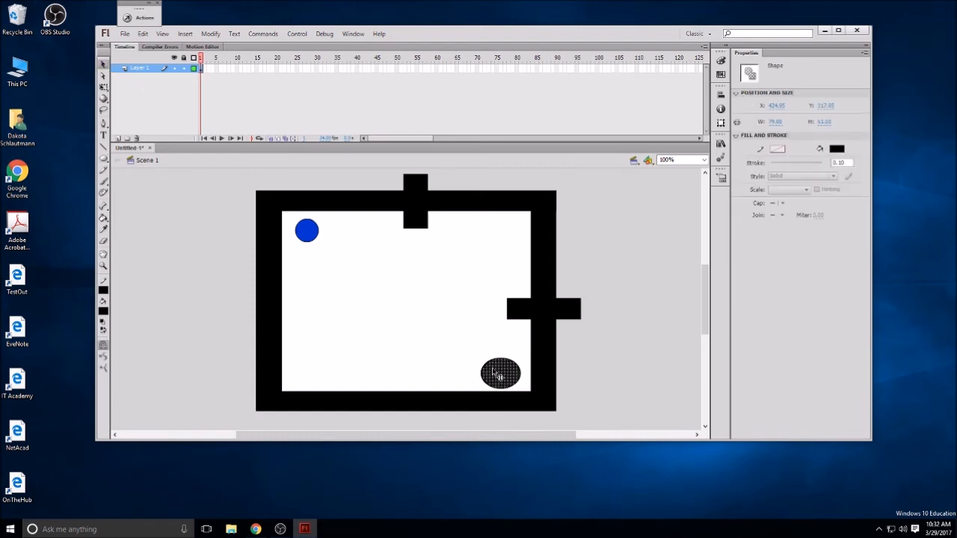
pyautogui.hotkey('ctrl', 'g')
pyautogui.rightClick(509, 376)
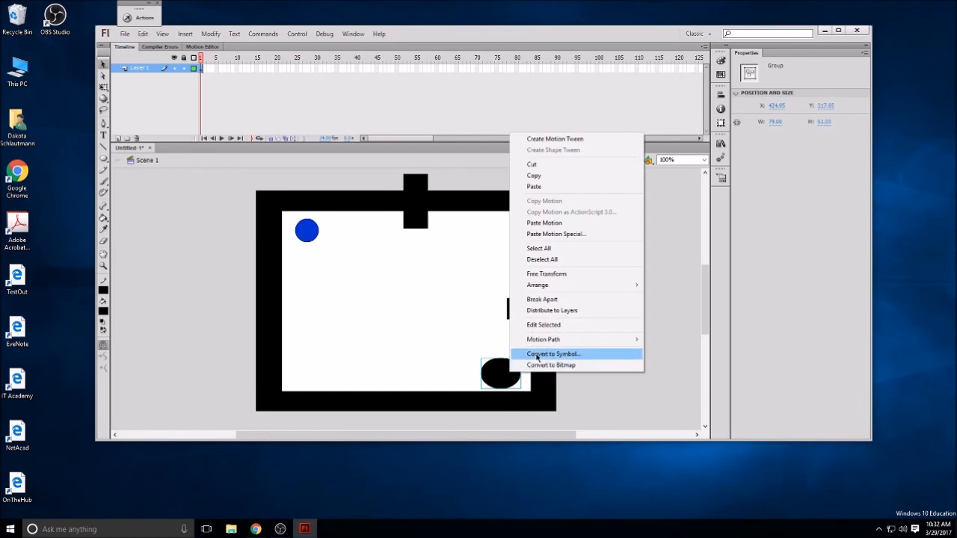
pyautogui.click(557, 354)
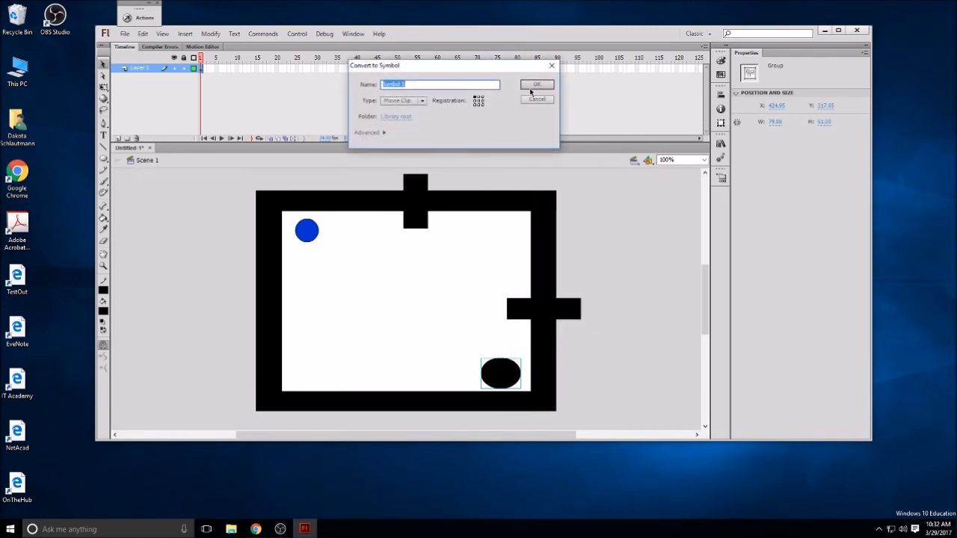
pyautogui.click(530, 91)
pyautogui.click(789, 66)
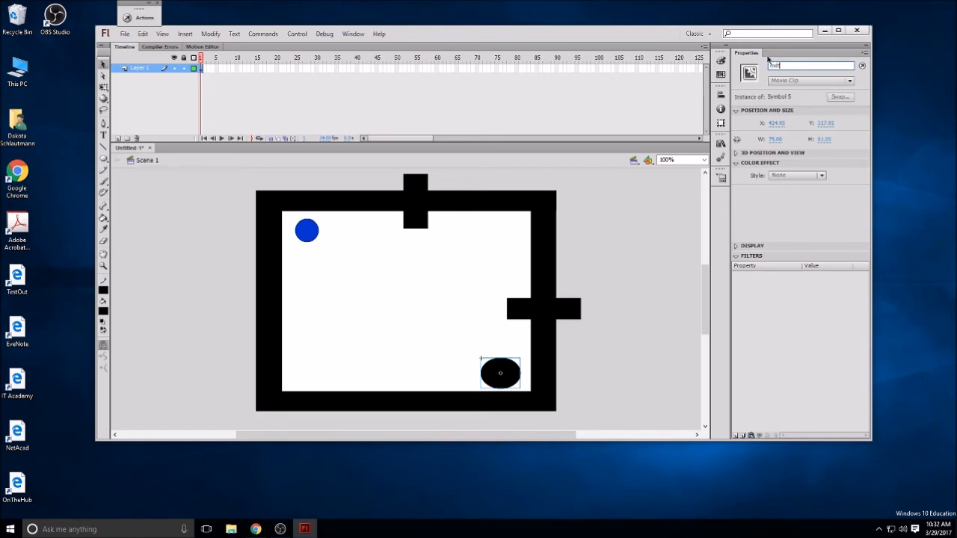
pyautogui.click(632, 252)
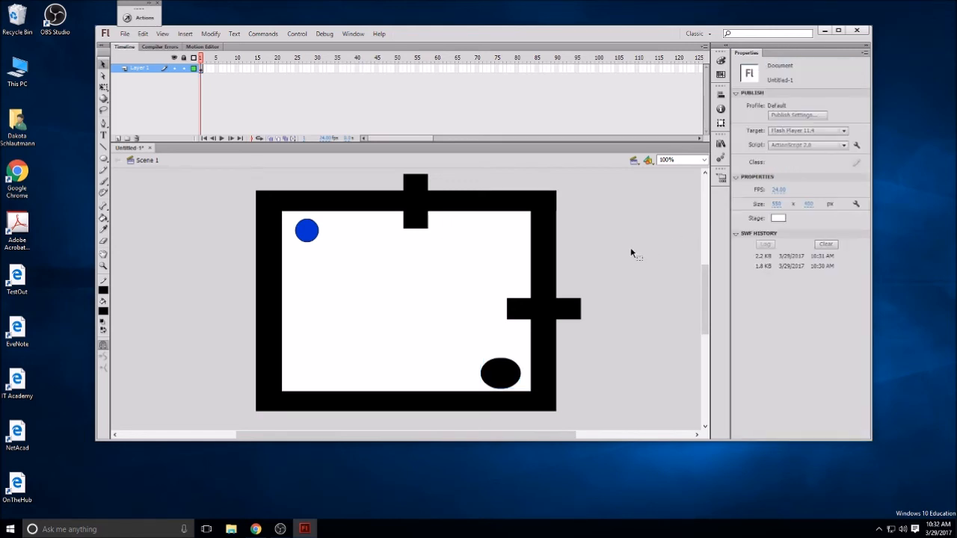
# Duplicate the exit oval, break the copy apart into a group, enlarge it to about 98 by 74 px and centre it over the original
pyautogui.click(496, 381)
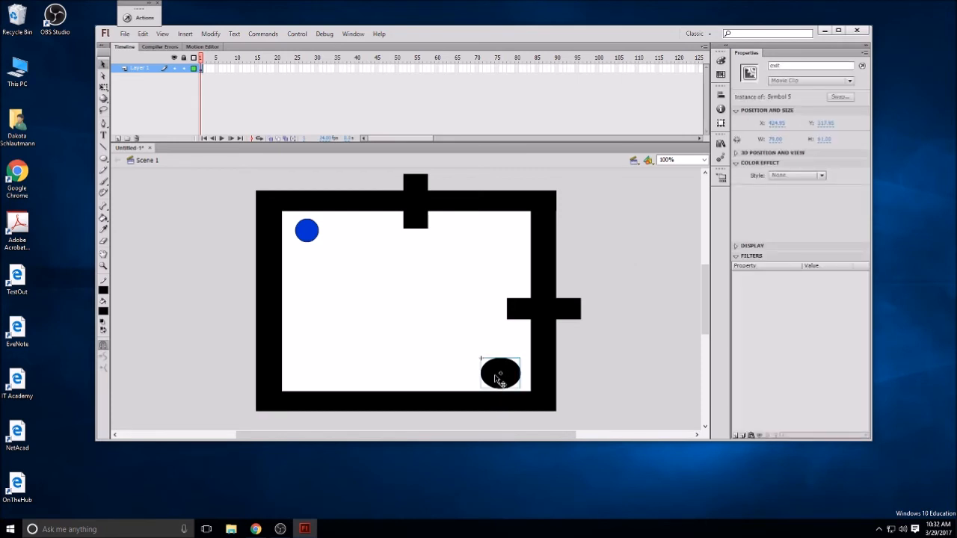
pyautogui.moveTo(495, 381); pyautogui.dragTo(455, 380)
pyautogui.rightClick(455, 373)
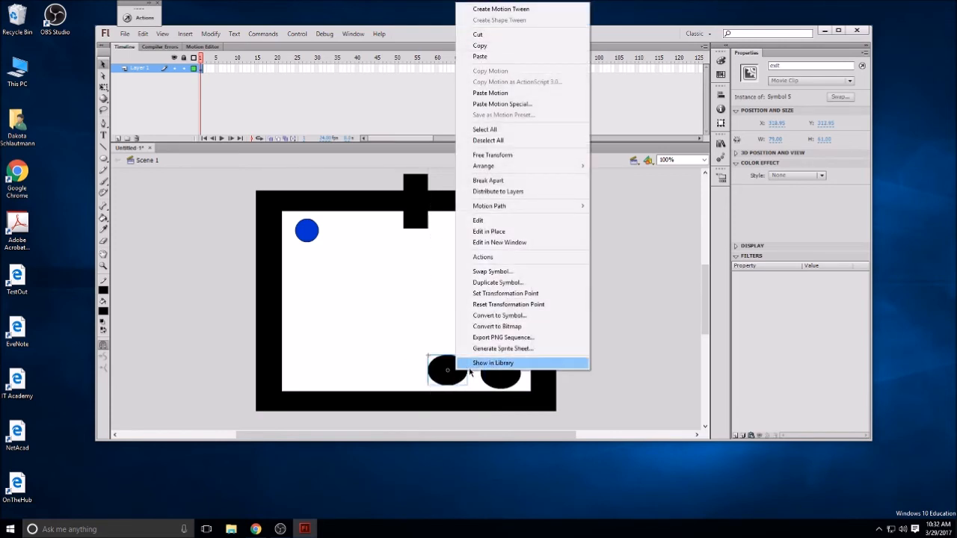
pyautogui.click(487, 182)
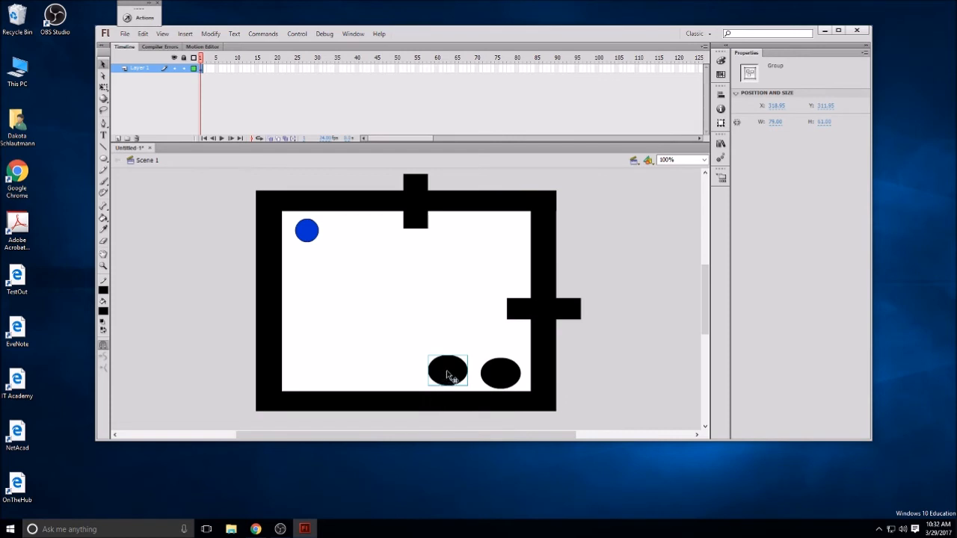
pyautogui.click(103, 88)
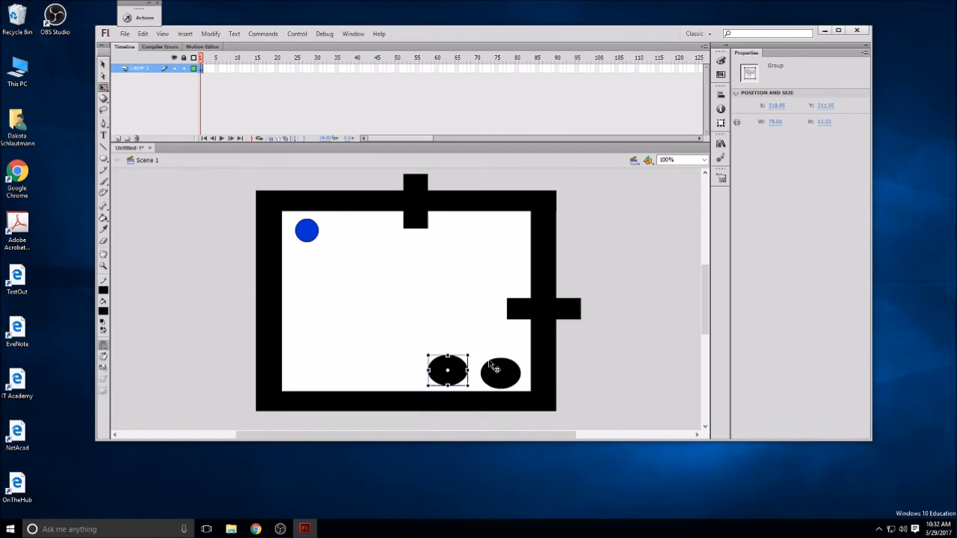
pyautogui.moveTo(468, 356); pyautogui.dragTo(502, 380)
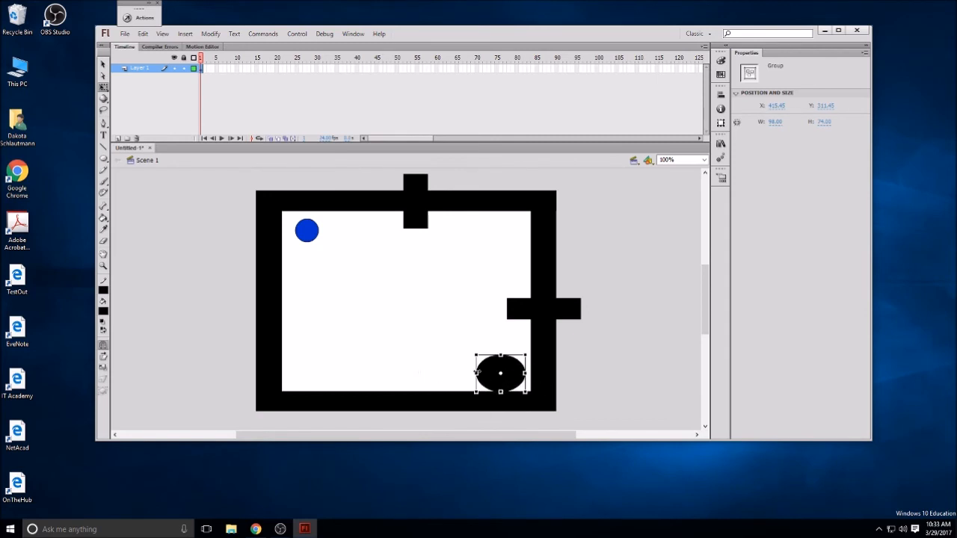
# Convert the enlarged oval to a Graphic symbol with the default name and set its color effect to Alpha 0%
pyautogui.rightClick(507, 381)
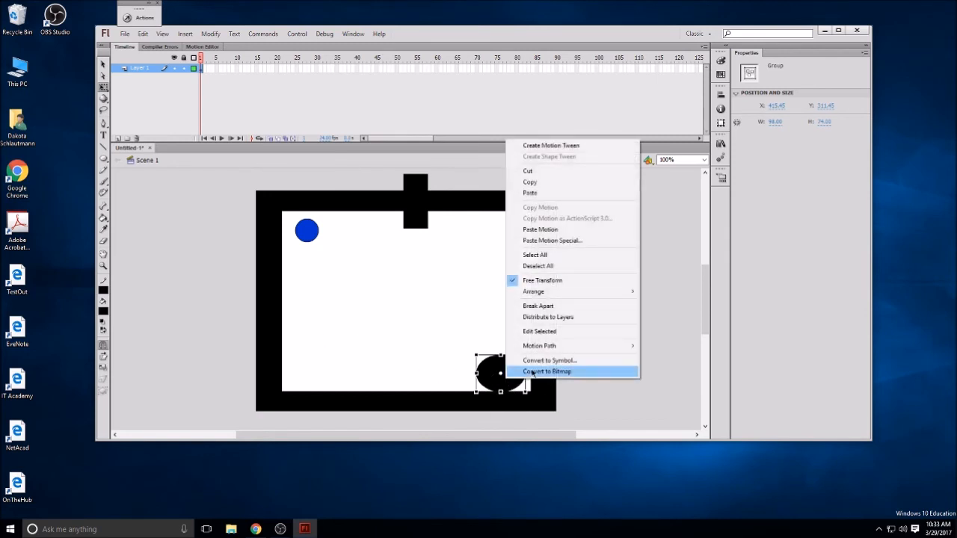
pyautogui.click(535, 361)
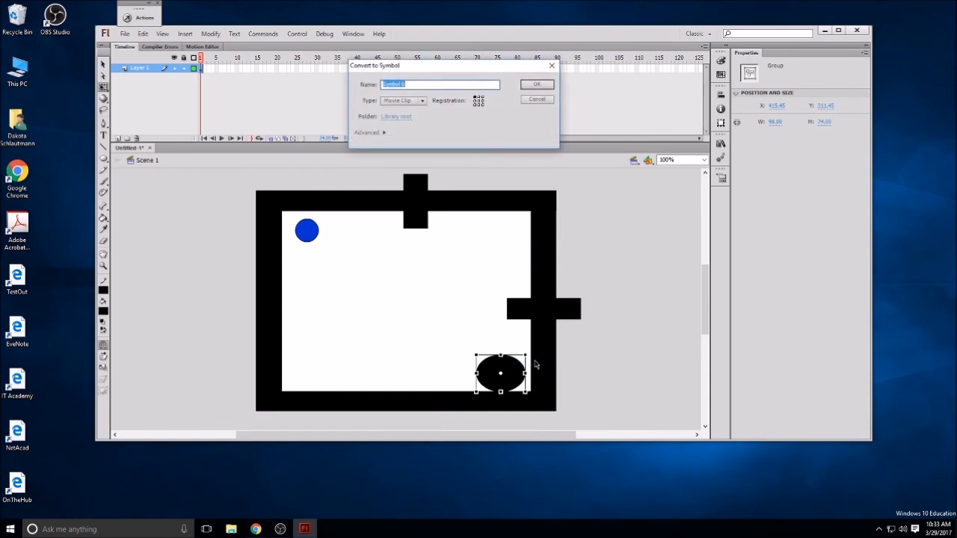
pyautogui.click(408, 102)
pyautogui.click(407, 133)
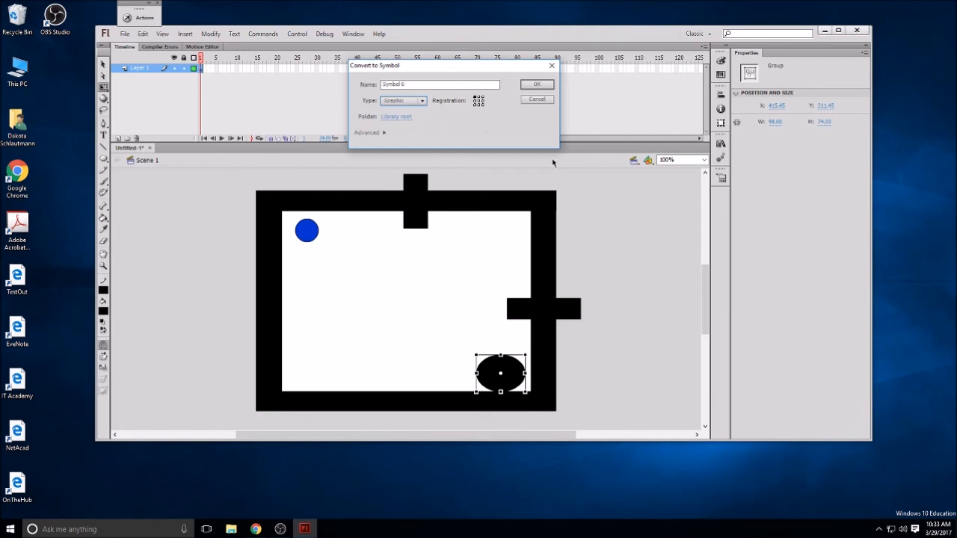
pyautogui.click(535, 85)
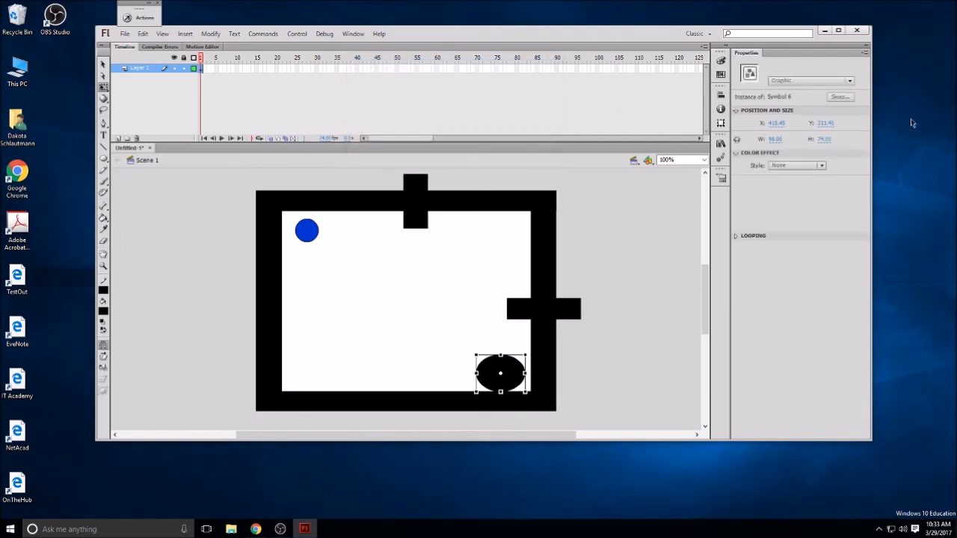
pyautogui.click(791, 166)
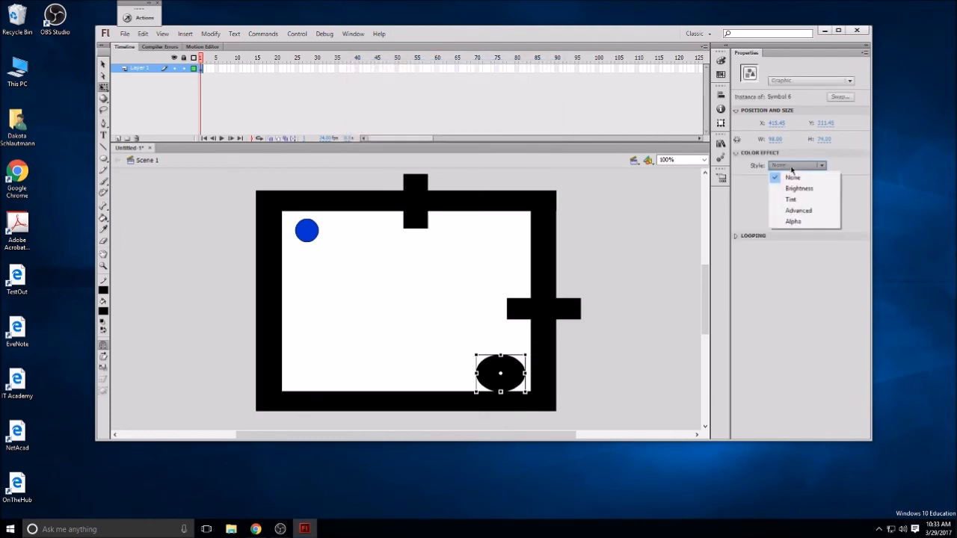
pyautogui.click(803, 224)
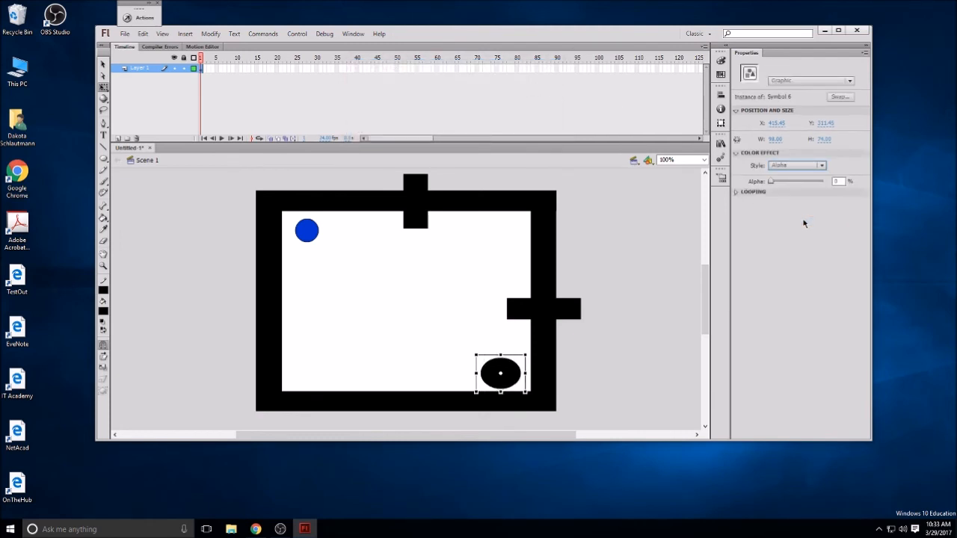
# Convert the transparent oval to a Movie Clip symbol with the default name and set its instance name to exit_2
pyautogui.rightClick(518, 369)
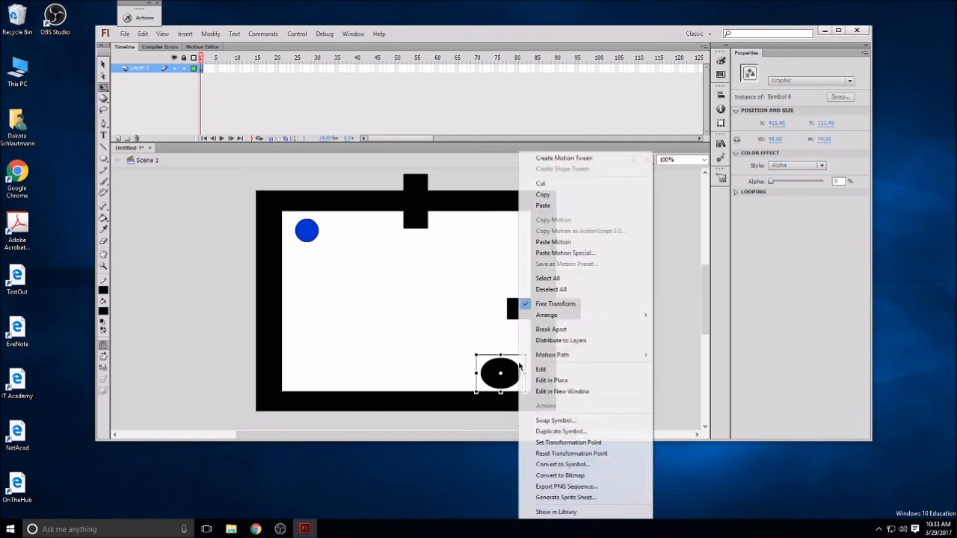
pyautogui.click(561, 464)
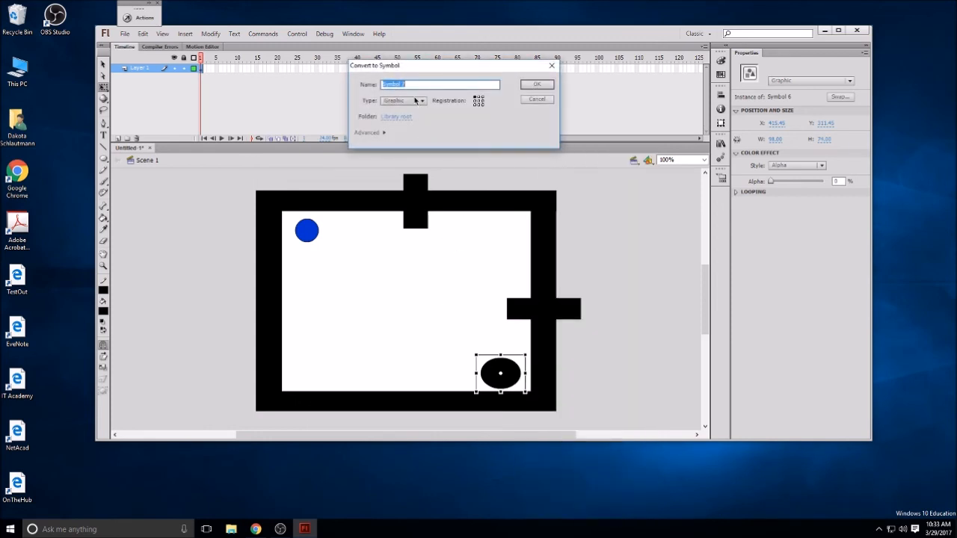
pyautogui.click(411, 102)
pyautogui.click(409, 112)
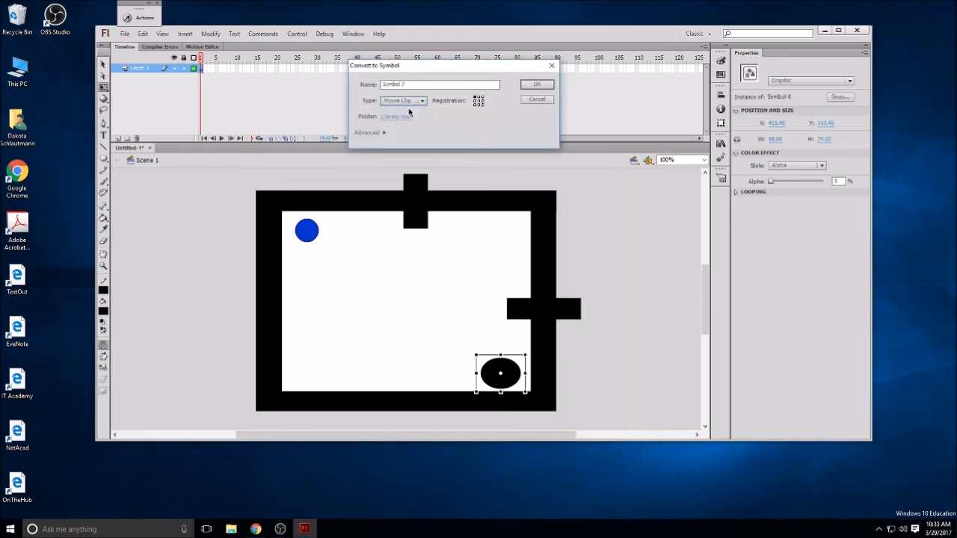
pyautogui.click(540, 87)
pyautogui.click(779, 66)
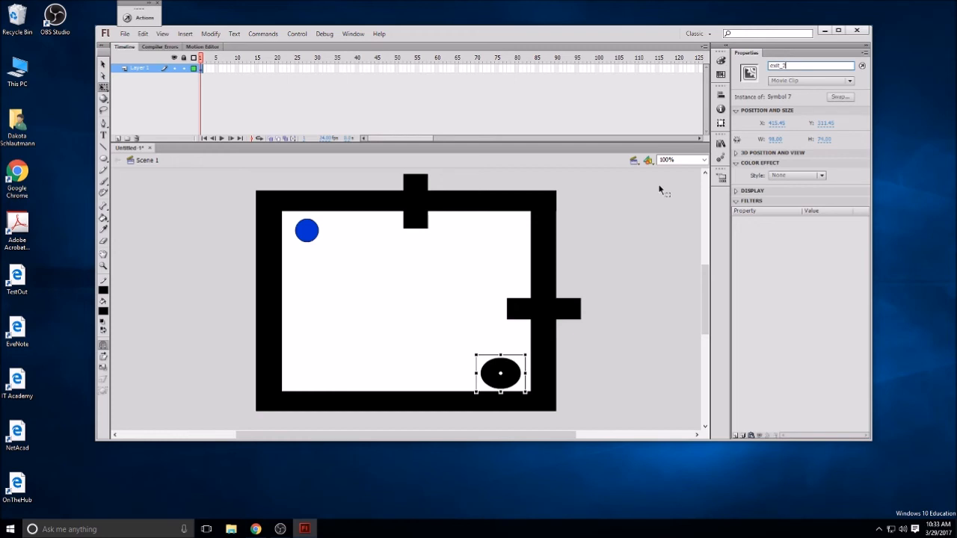
pyautogui.click(632, 287)
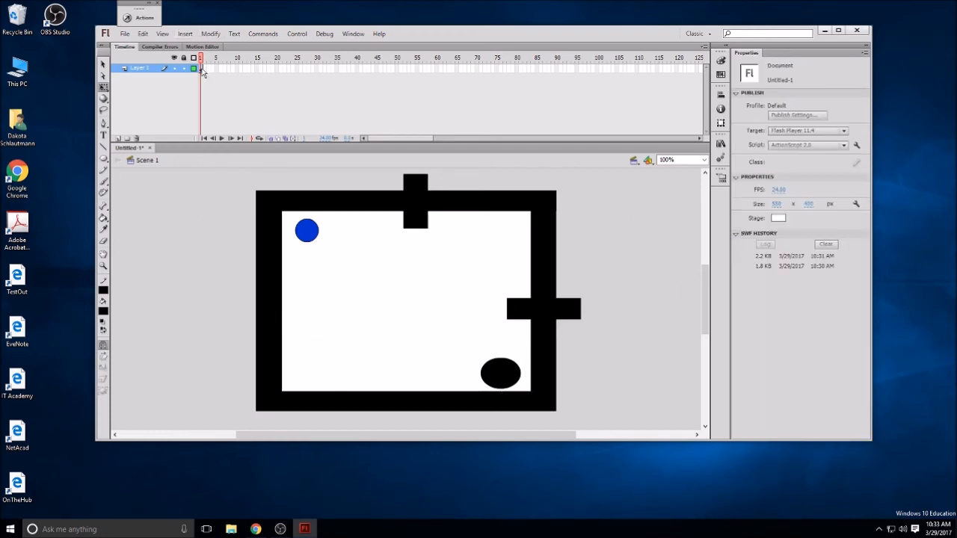
# Add the script stop() to the actions of frame 1 on Layer 1
pyautogui.click(201, 69)
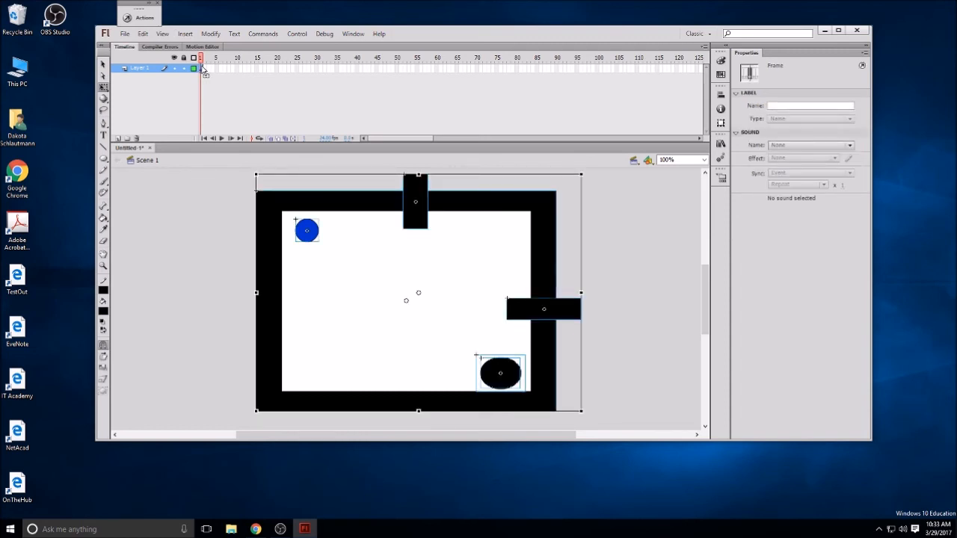
pyautogui.press('F9')
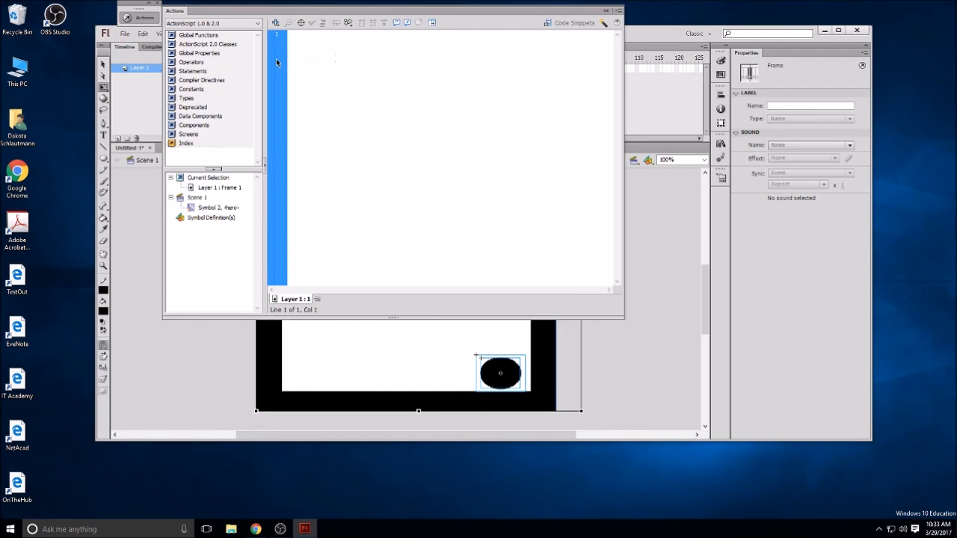
pyautogui.moveTo(298, 12); pyautogui.dragTo(280, 28)
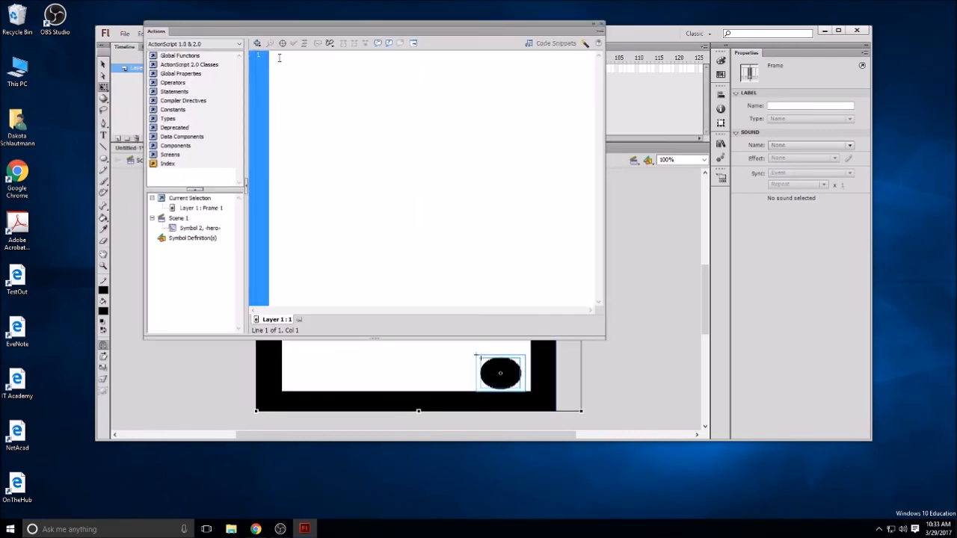
pyautogui.write('stop(')
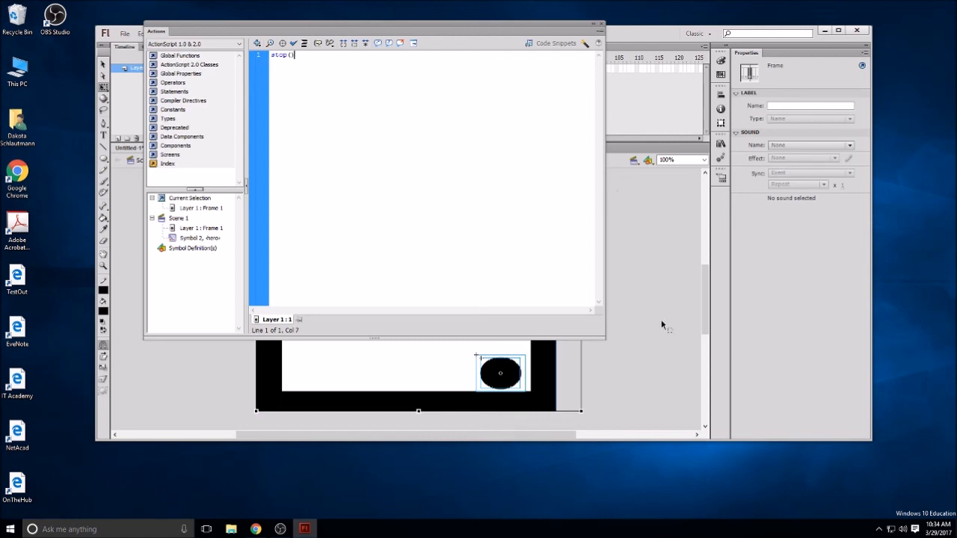
pyautogui.click(652, 277)
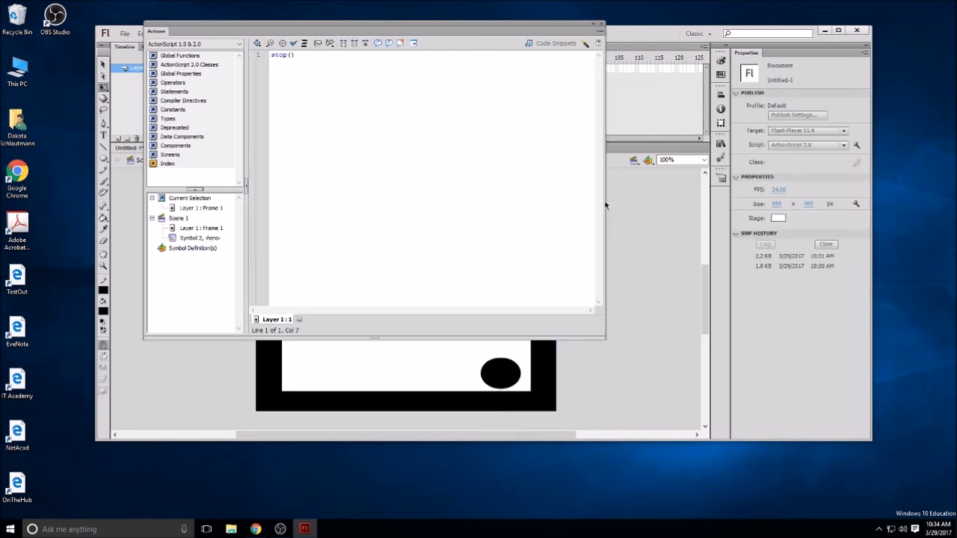
pyautogui.click(600, 27)
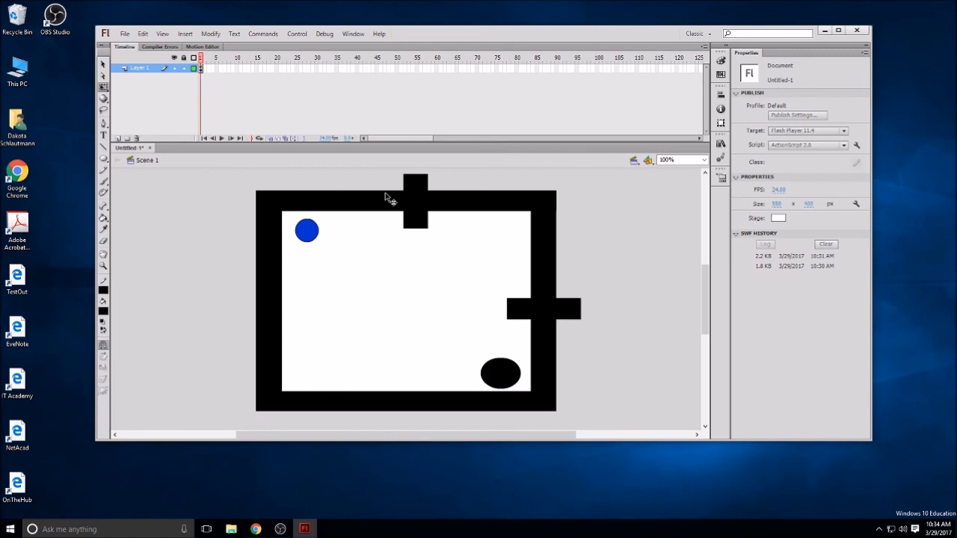
# Insert a keyframe at frame 2 and move both exit ovals up to the frame's inner upper-right corner
pyautogui.rightClick(204, 68)
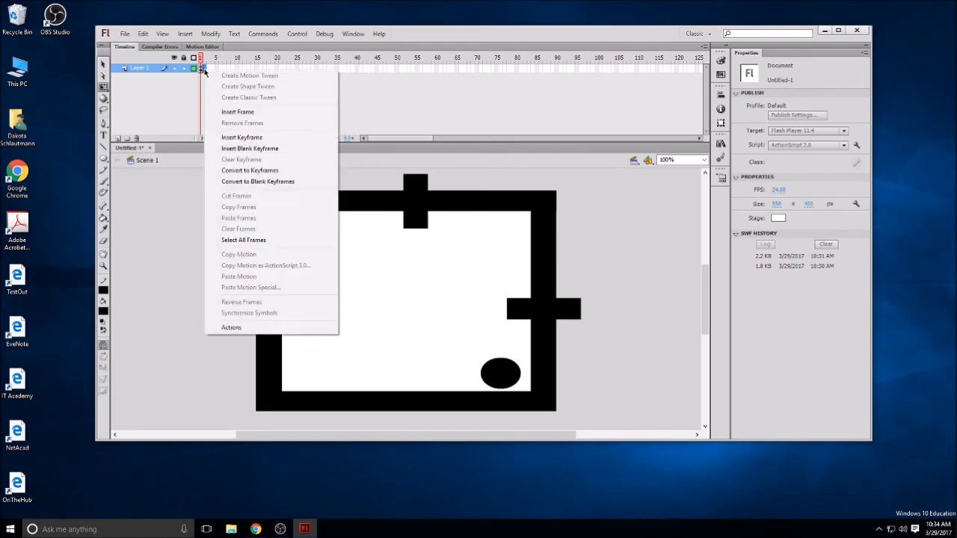
pyautogui.click(251, 138)
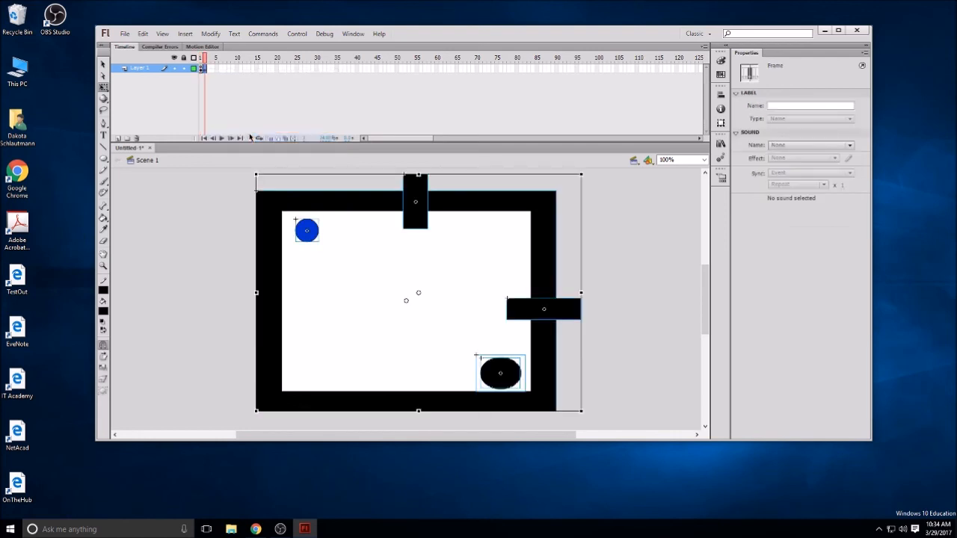
pyautogui.click(178, 214)
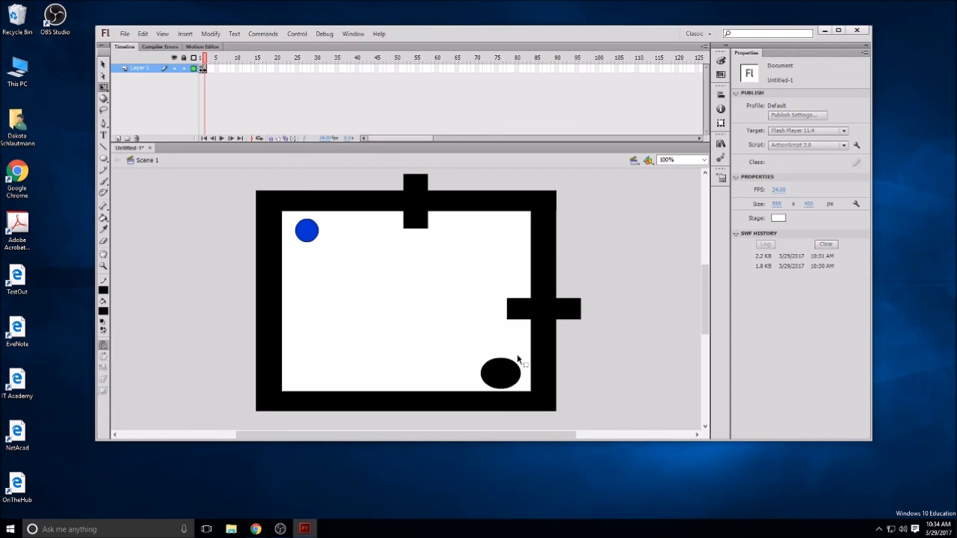
pyautogui.moveTo(504, 374); pyautogui.dragTo(506, 239)
pyautogui.moveTo(498, 374); pyautogui.dragTo(501, 235)
# Cut the leftover oval outline from the frame's inner lower-right corner on frame 2
pyautogui.click(573, 310)
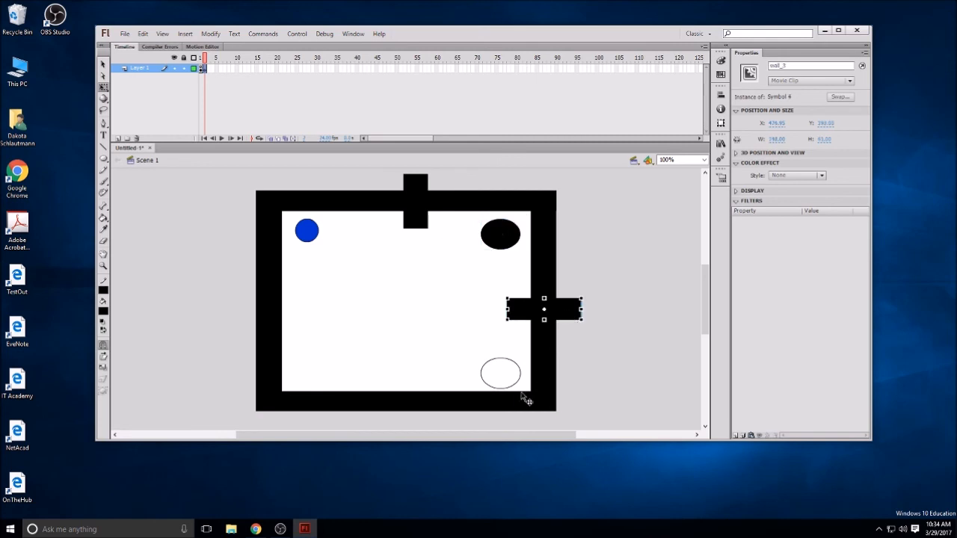
pyautogui.click(513, 384)
pyautogui.click(518, 385)
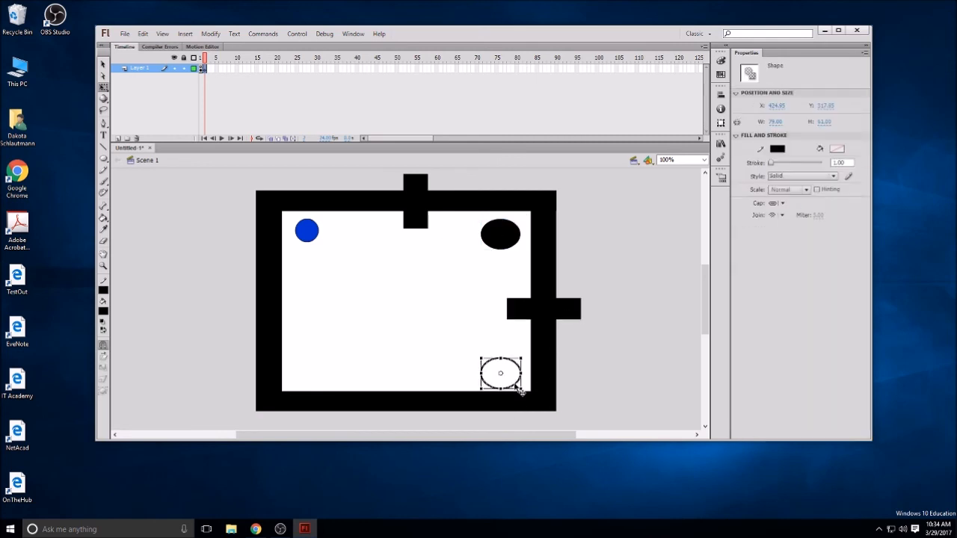
pyautogui.rightClick(515, 394)
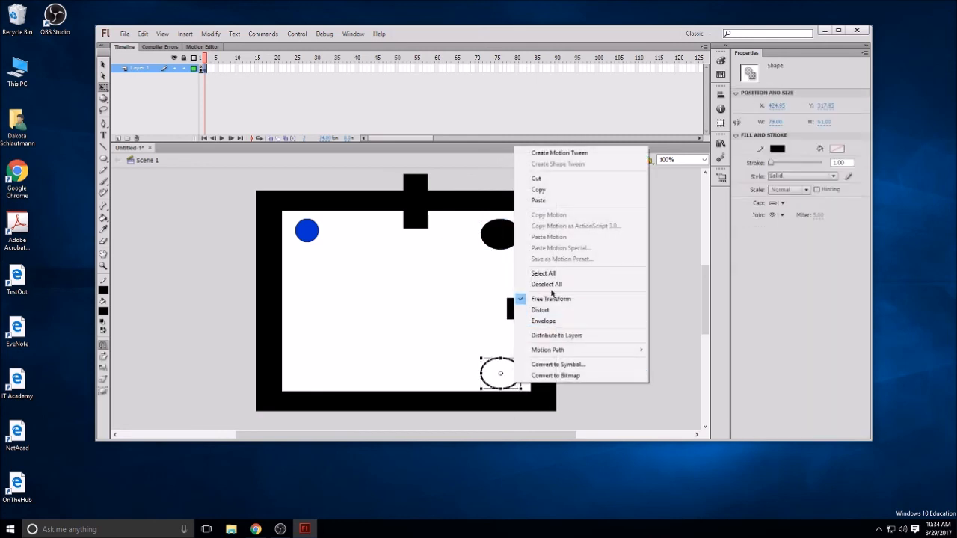
pyautogui.click(548, 179)
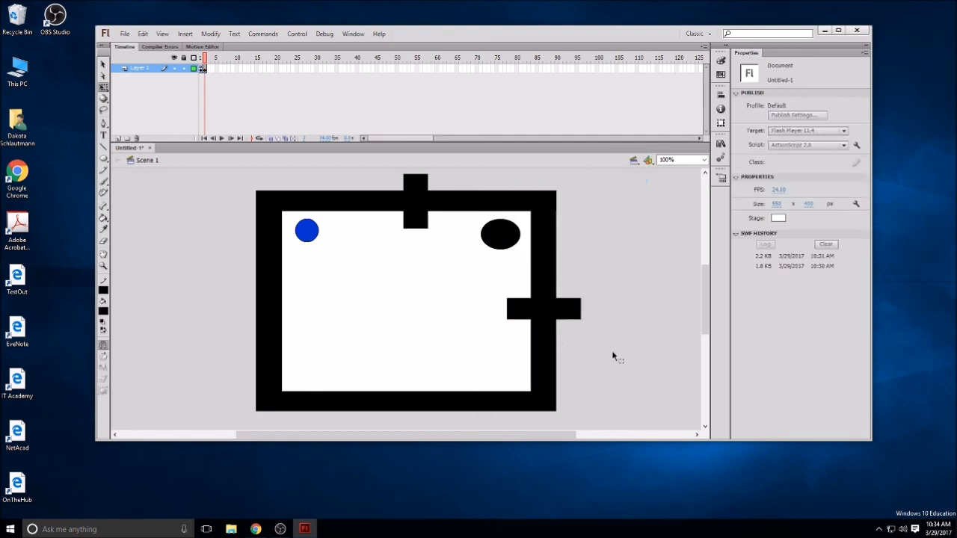
pyautogui.click(577, 316)
pyautogui.doubleClick(577, 316)
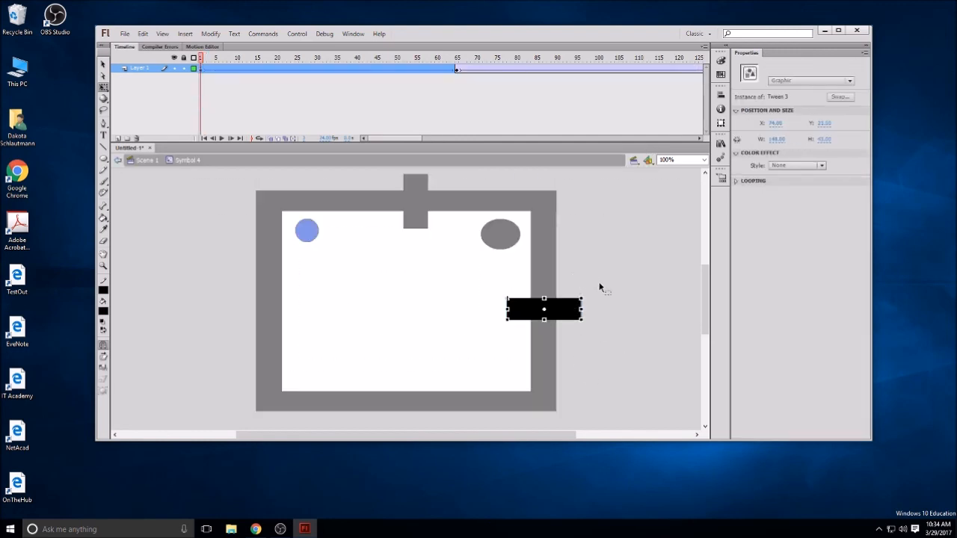
pyautogui.click(605, 288)
pyautogui.doubleClick(612, 288)
# On frame 2, move the right wall block upward and the top wall block to the right, nearer the exit
pyautogui.moveTo(568, 314); pyautogui.dragTo(562, 269)
pyautogui.moveTo(411, 188); pyautogui.dragTo(452, 186)
pyautogui.click(635, 274)
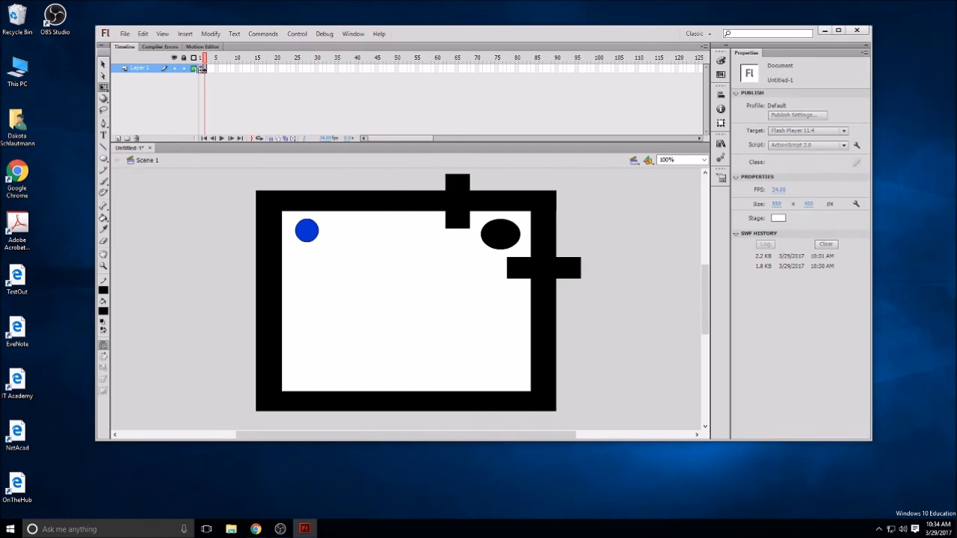
# Return to frame 1, test the movie through to the second level, and close the preview
pyautogui.click(202, 68)
pyautogui.click(211, 229)
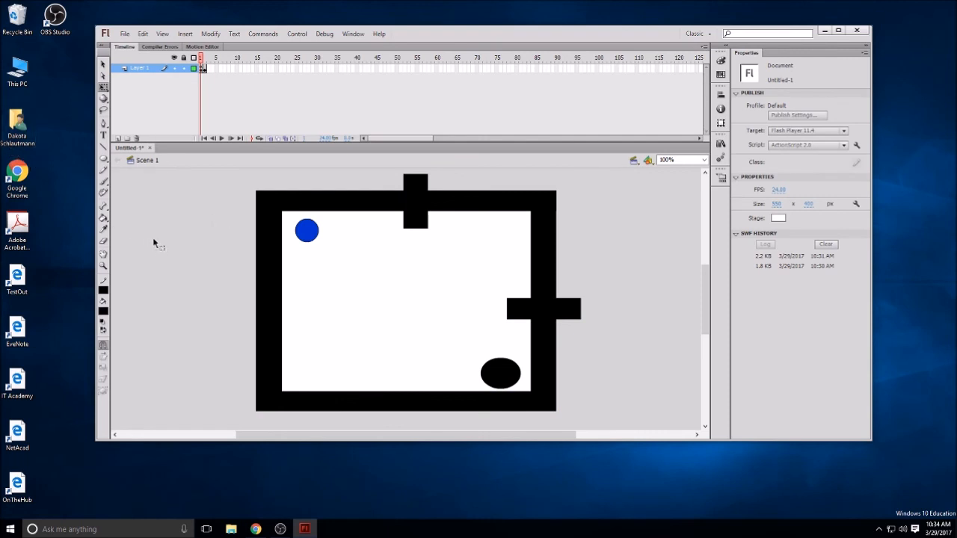
pyautogui.click(203, 69)
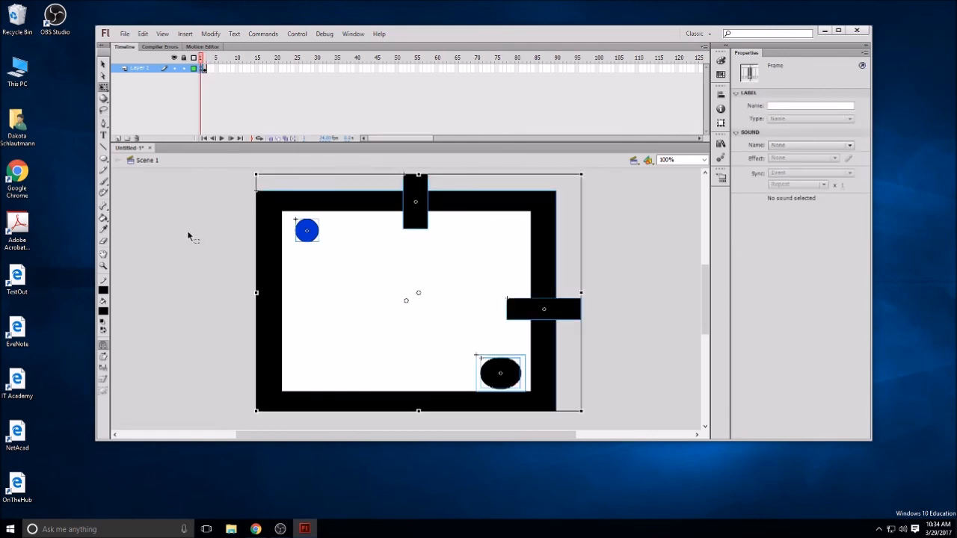
pyautogui.hotkey('ctrl', 'Return')
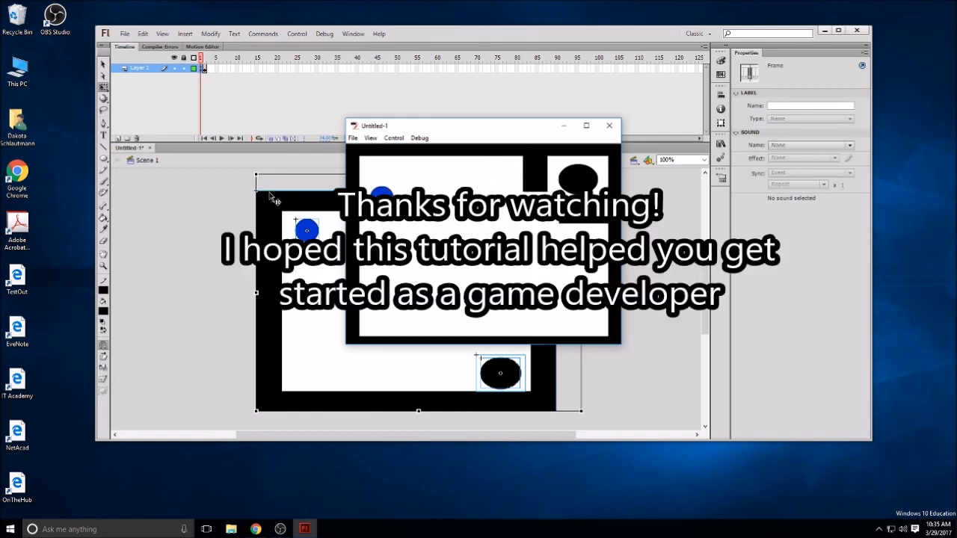
pyautogui.click(610, 126)
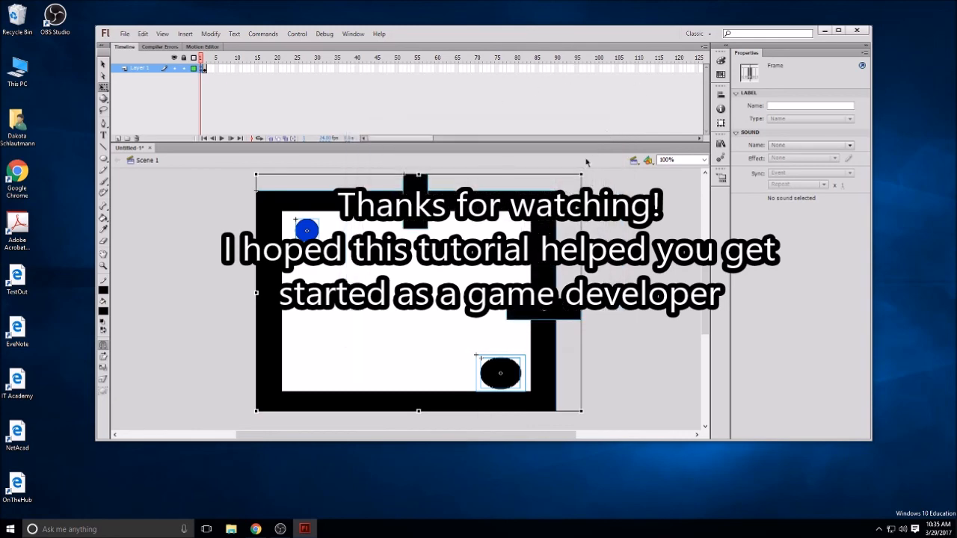